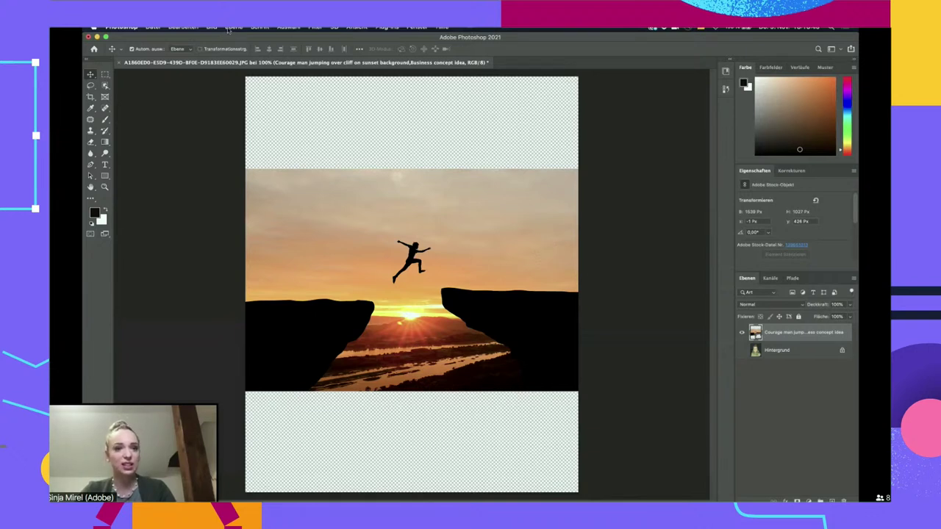
# Step: Open Sky Replacement from the Edit menu and browse the replacement sky presets
pyautogui.click(191, 28)
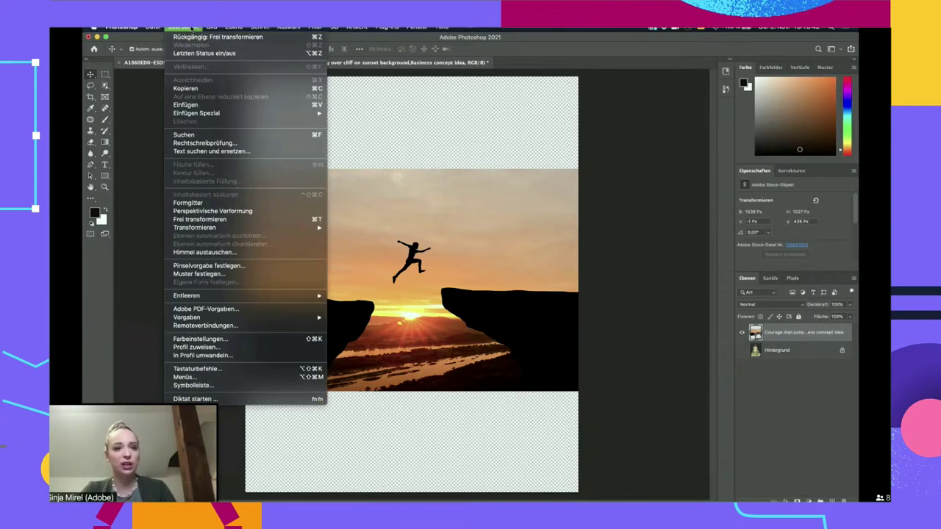
pyautogui.click(250, 254)
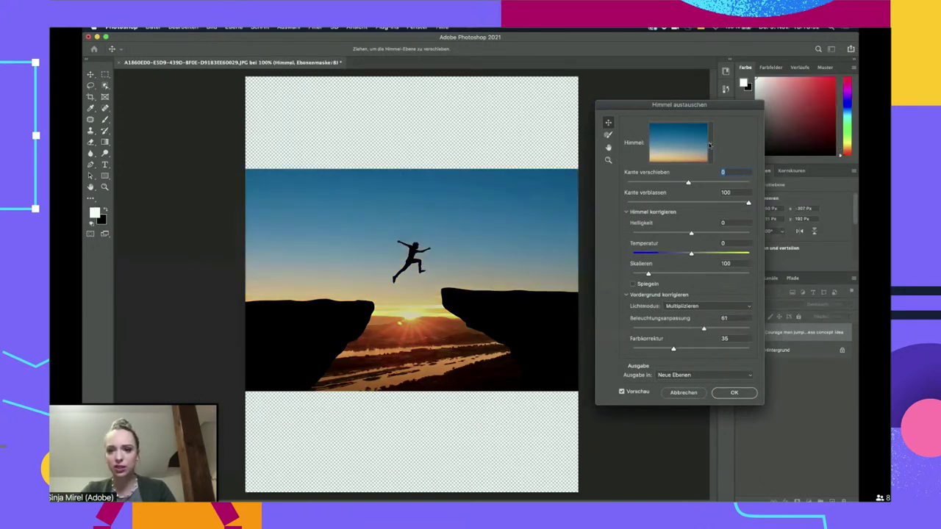
pyautogui.click(710, 145)
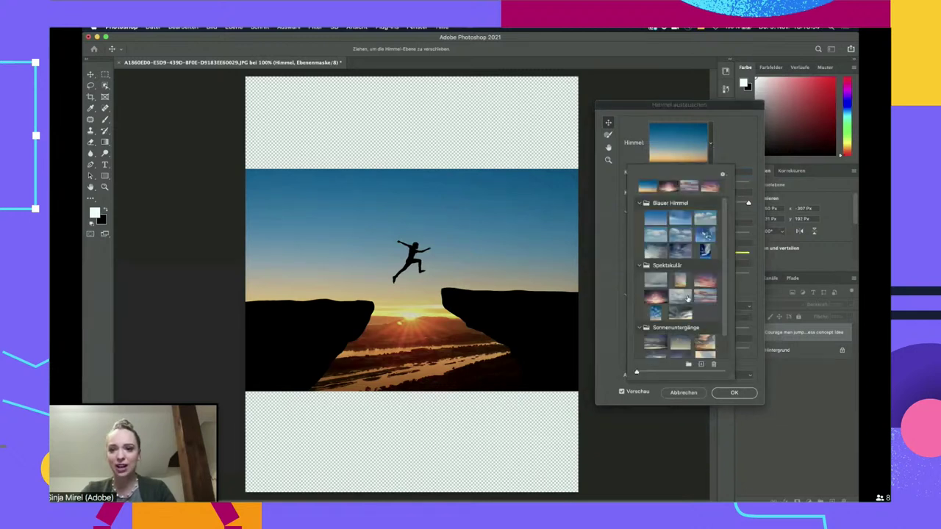
pyautogui.scroll(-2, 680, 272)
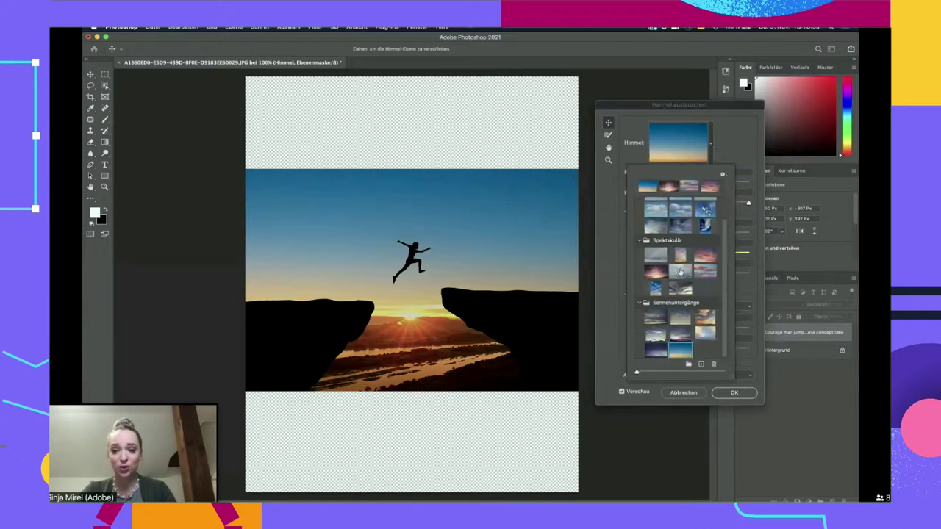
pyautogui.scroll(2, 680, 272)
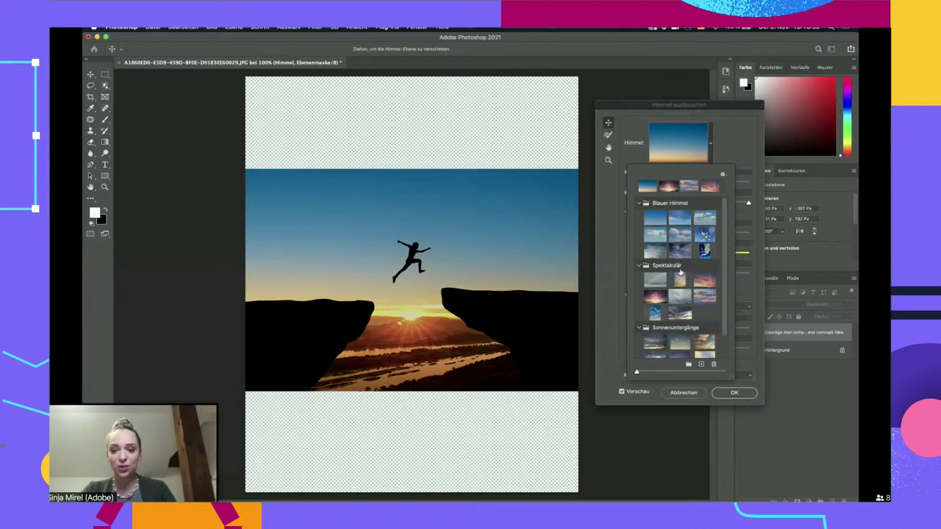
pyautogui.scroll(-3, 680, 272)
pyautogui.click(711, 147)
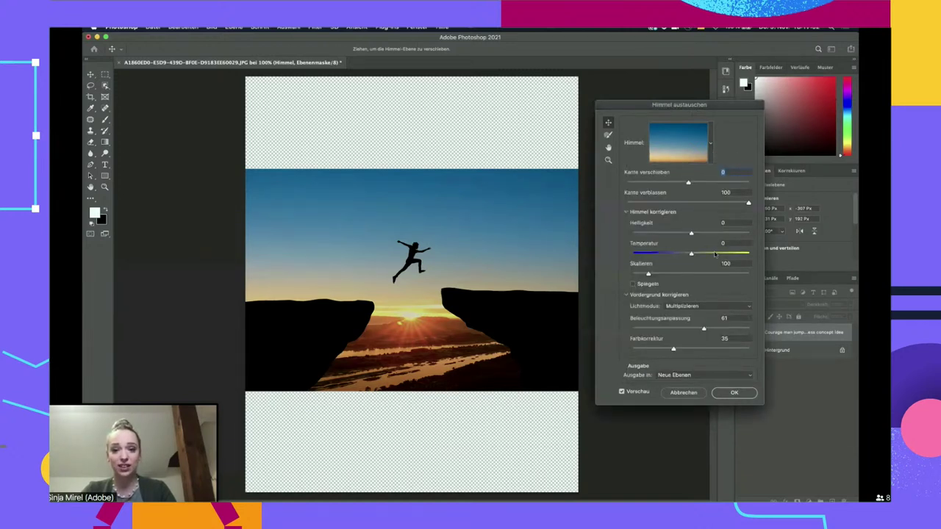
# Step: Try out the sky temperature at 77 and the brightness at 30, then -44
pyautogui.moveTo(714, 254); pyautogui.dragTo(633, 253)
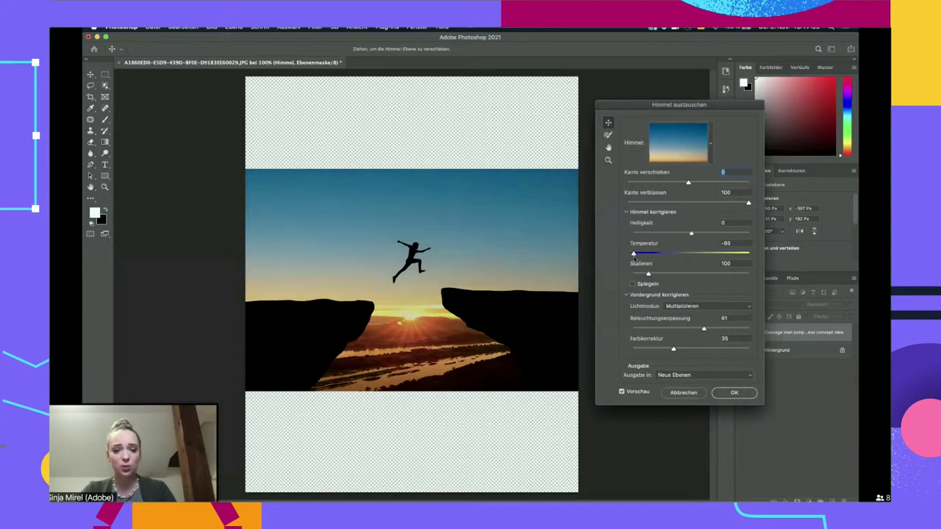
pyautogui.click(736, 255)
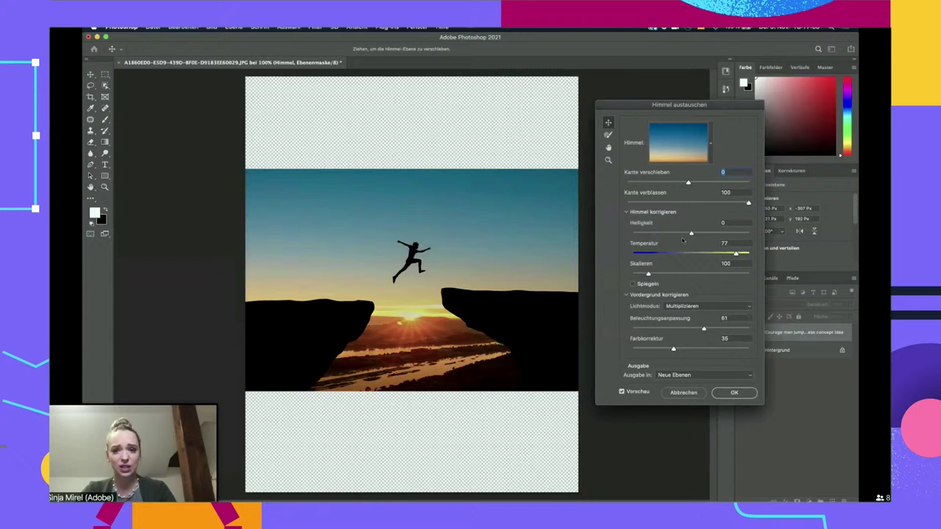
pyautogui.click(708, 233)
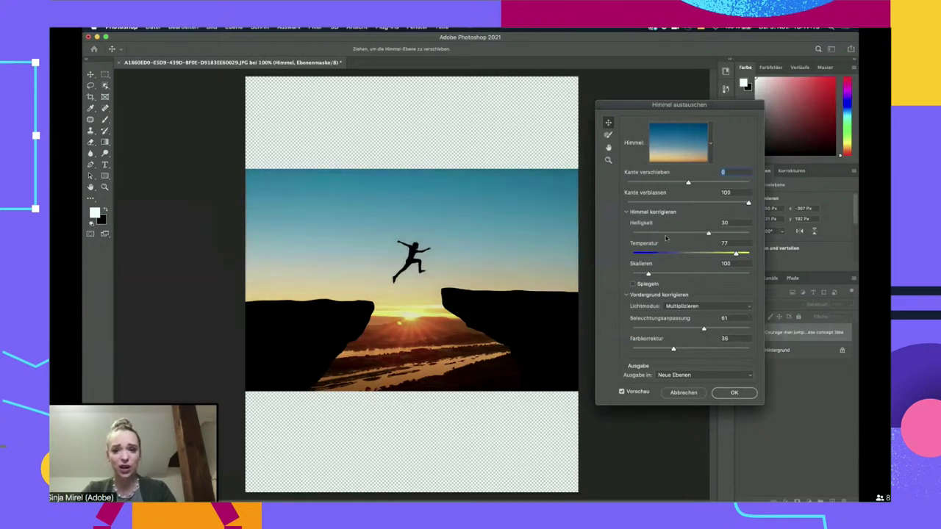
pyautogui.click(665, 234)
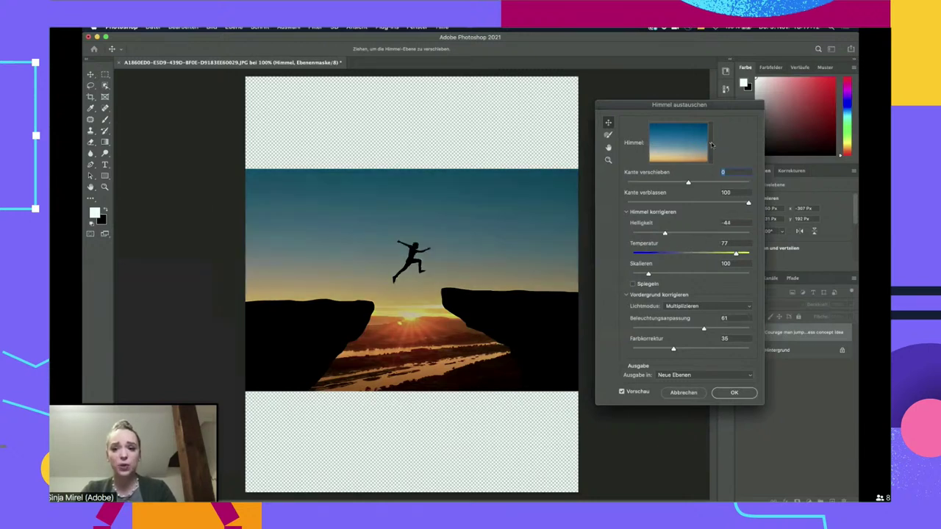
# Step: Choose the pink Spektakulär sky, brighten it and apply the replacement
pyautogui.click(711, 145)
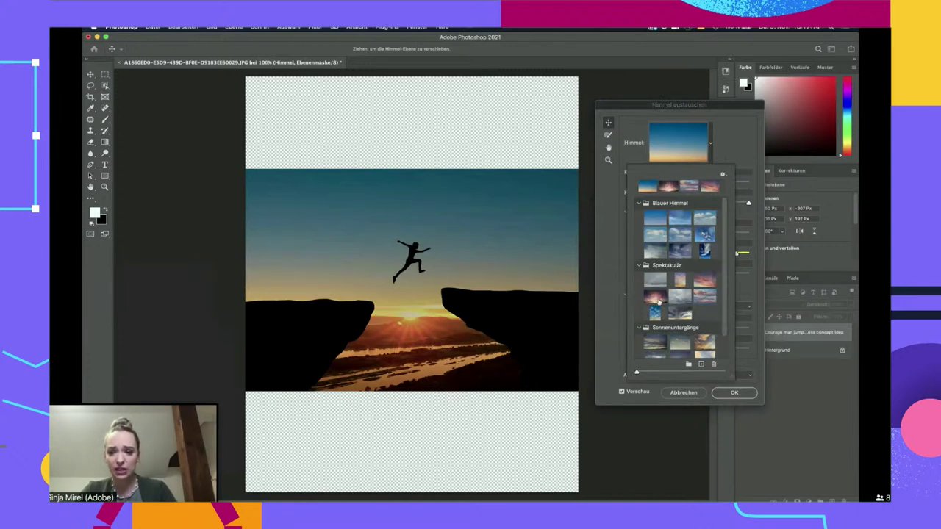
pyautogui.click(654, 297)
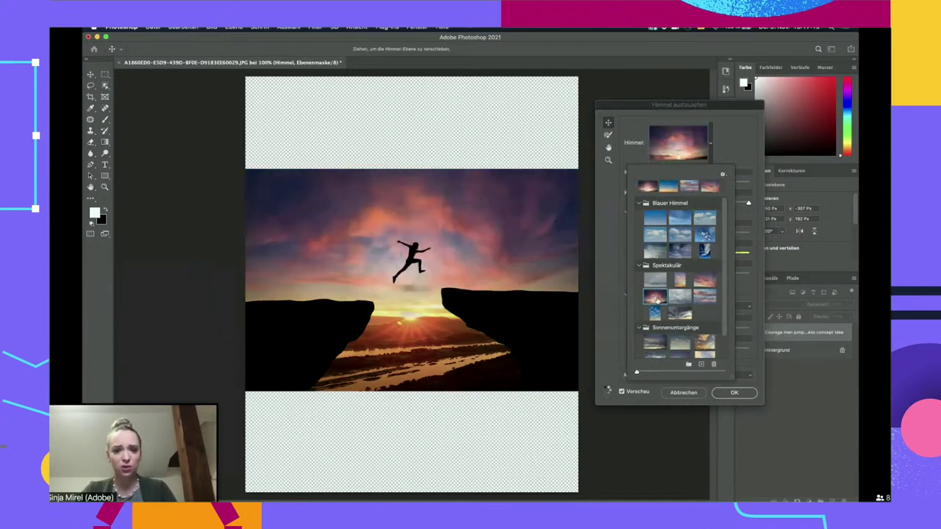
pyautogui.click(735, 156)
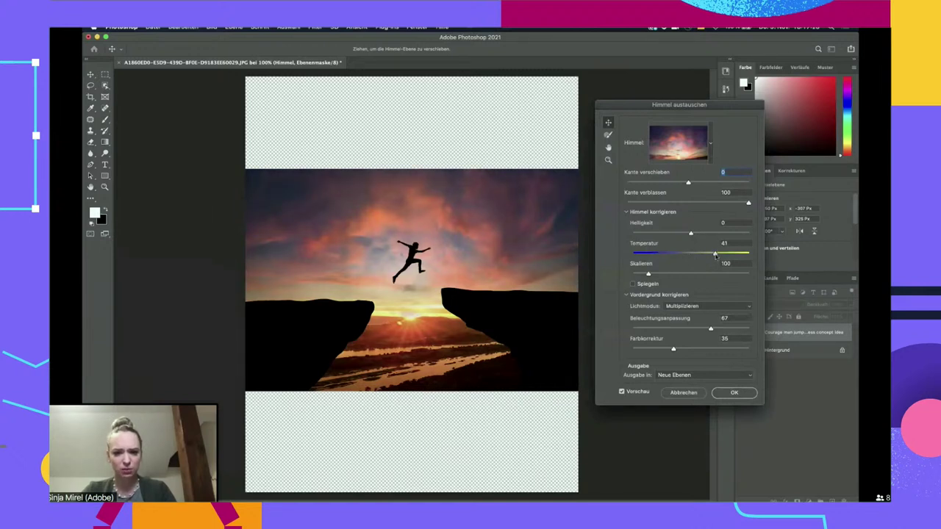
pyautogui.moveTo(699, 233); pyautogui.dragTo(727, 233)
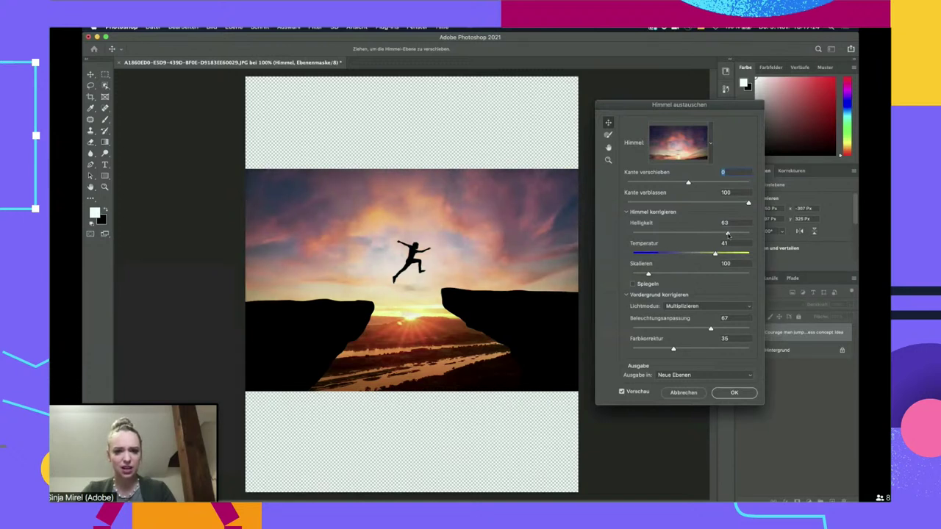
pyautogui.click(735, 394)
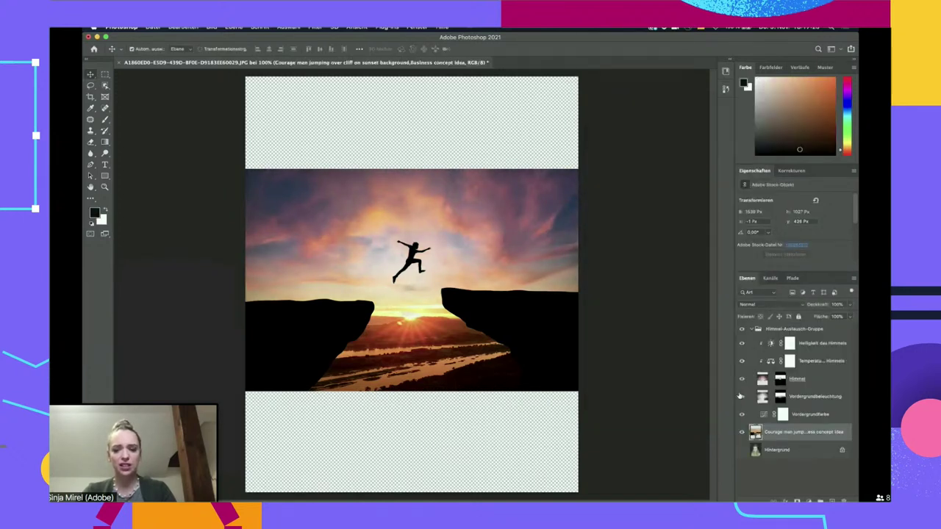
# Step: Toggle the Himmel, foreground lighting and sky adjustment layers off and on to compare
pyautogui.click(741, 379)
pyautogui.click(741, 379)
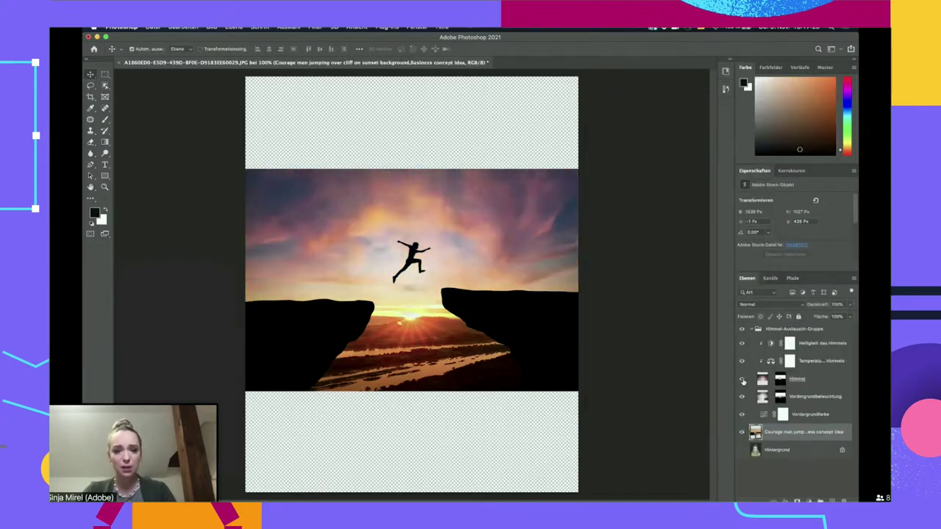
pyautogui.click(741, 398)
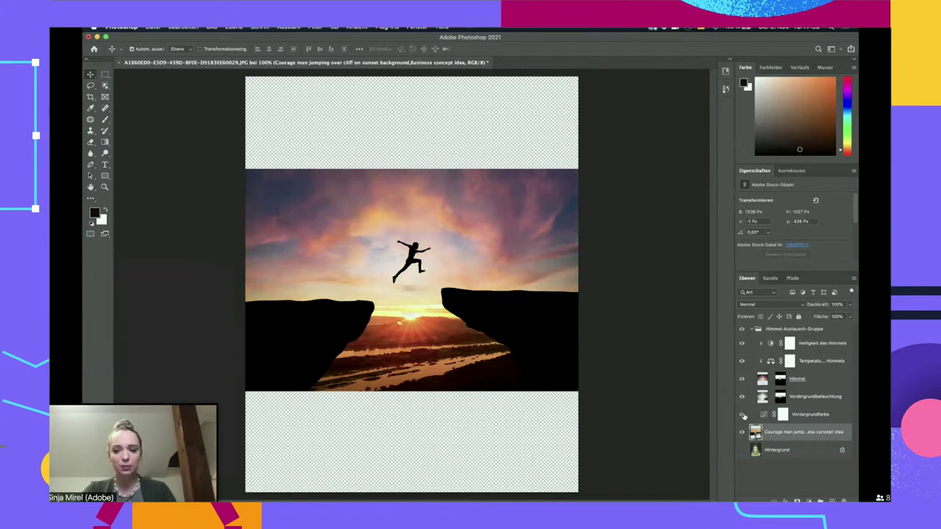
pyautogui.click(742, 361)
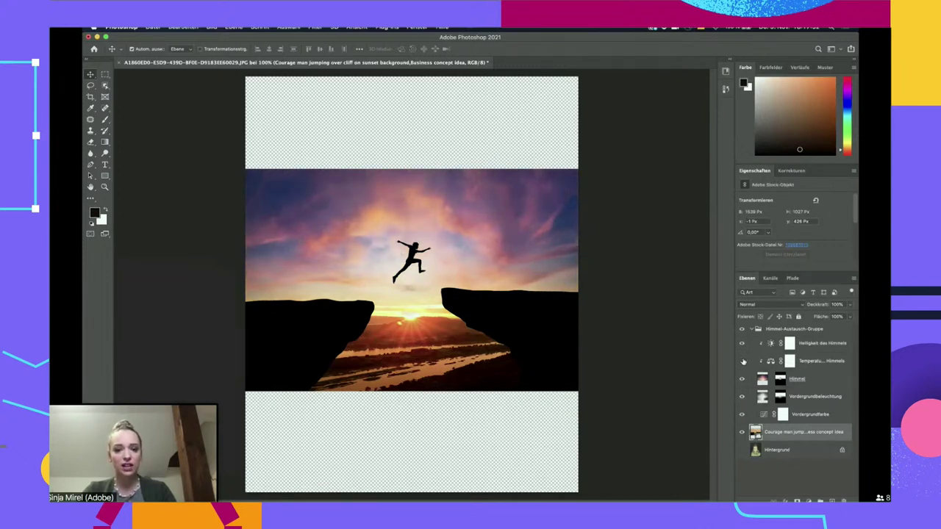
pyautogui.click(741, 343)
pyautogui.click(741, 344)
pyautogui.click(742, 343)
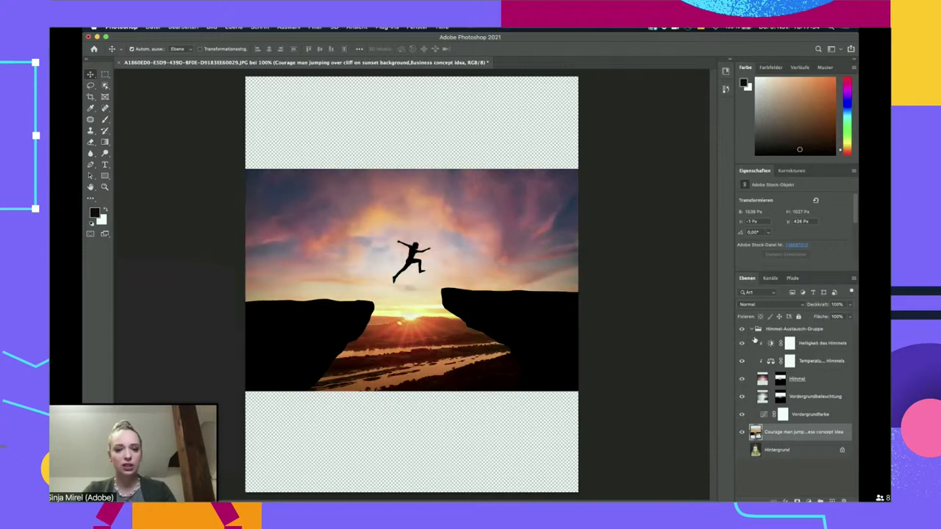
# Step: Collapse the Himmel-Austausch-Gruppe and hide all layers except the Hintergrund portrait
pyautogui.click(753, 330)
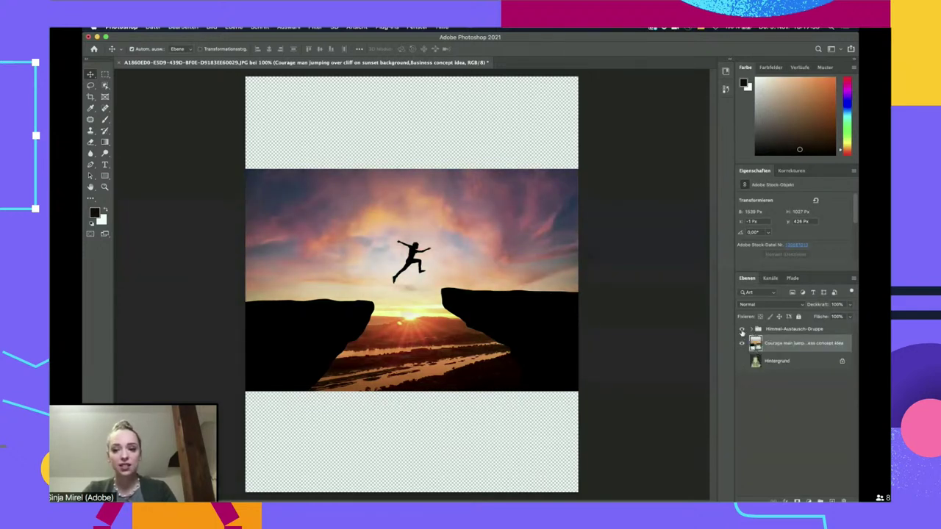
pyautogui.moveTo(742, 331); pyautogui.dragTo(742, 366)
pyautogui.click(743, 363)
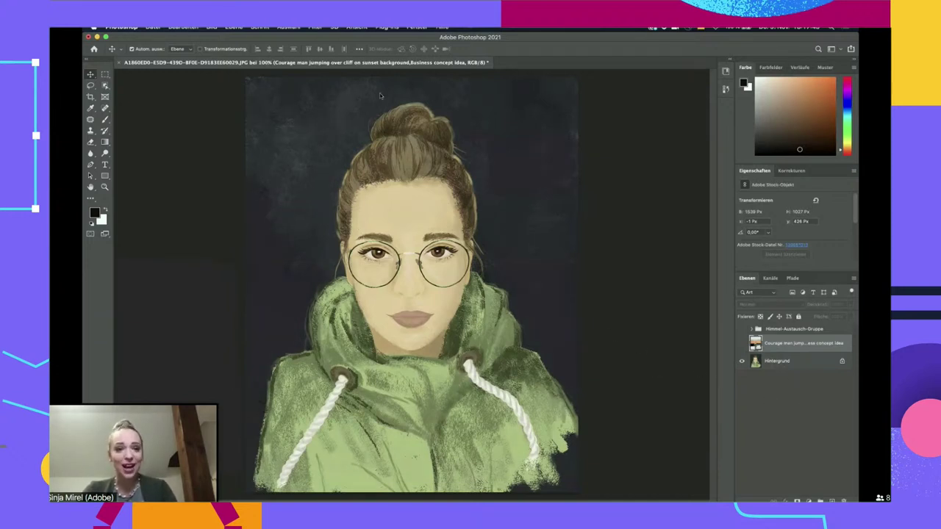
# Step: Preview a sky replacement on the Hintergrund portrait, then switch to Keynote
pyautogui.click(781, 362)
pyautogui.click(182, 27)
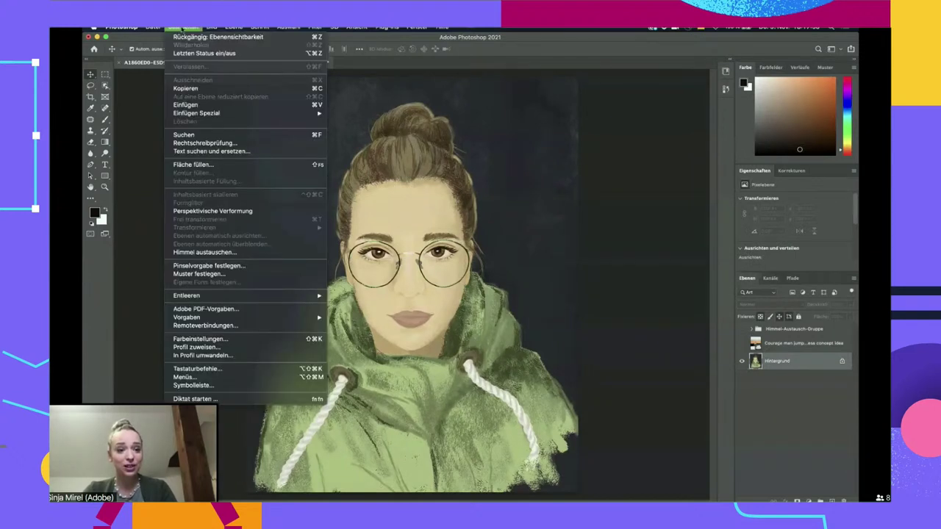
pyautogui.click(231, 254)
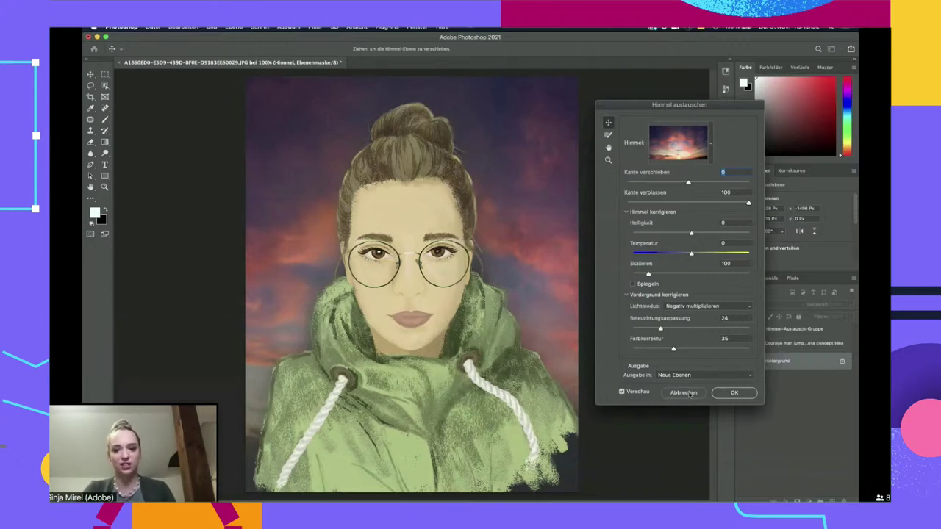
pyautogui.press('super+Tab')
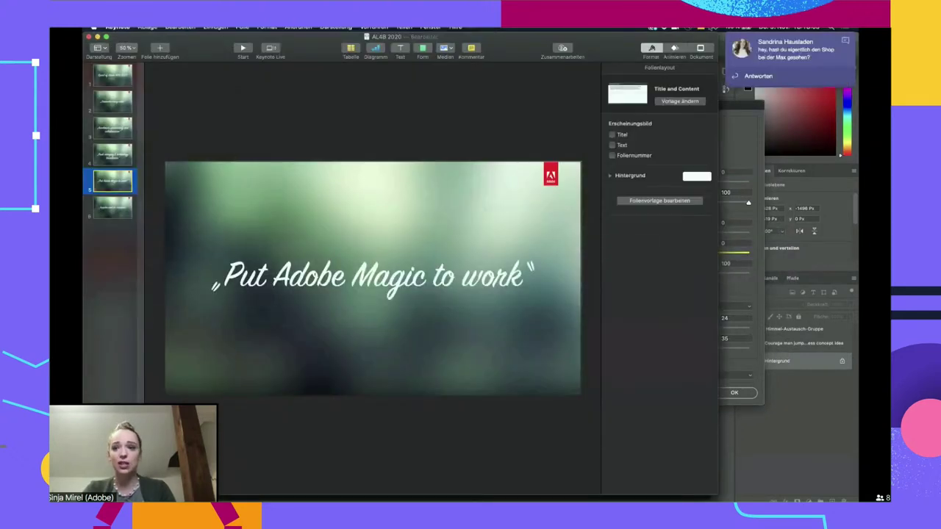
# Step: Play the ALAB 2020 deck full-screen to the 'Inspire and be inspired' slide, then exit
pyautogui.click(846, 45)
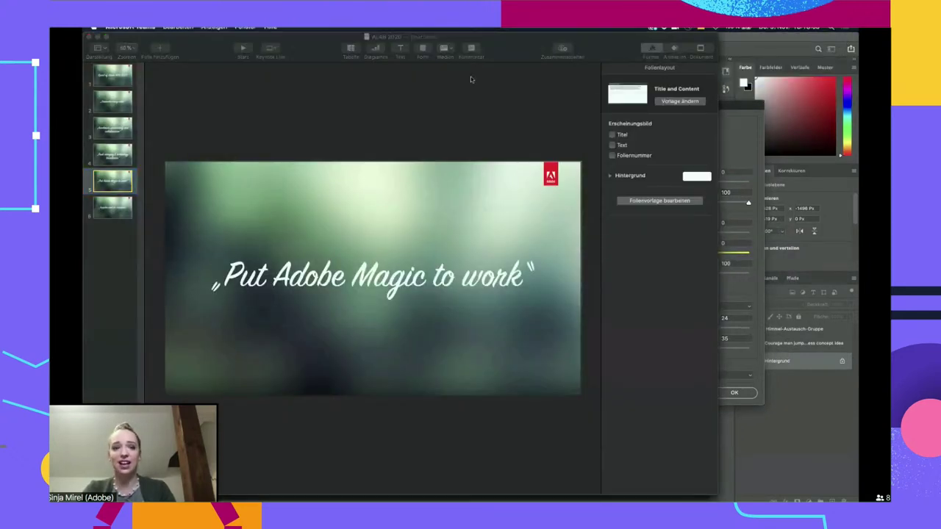
pyautogui.click(232, 50)
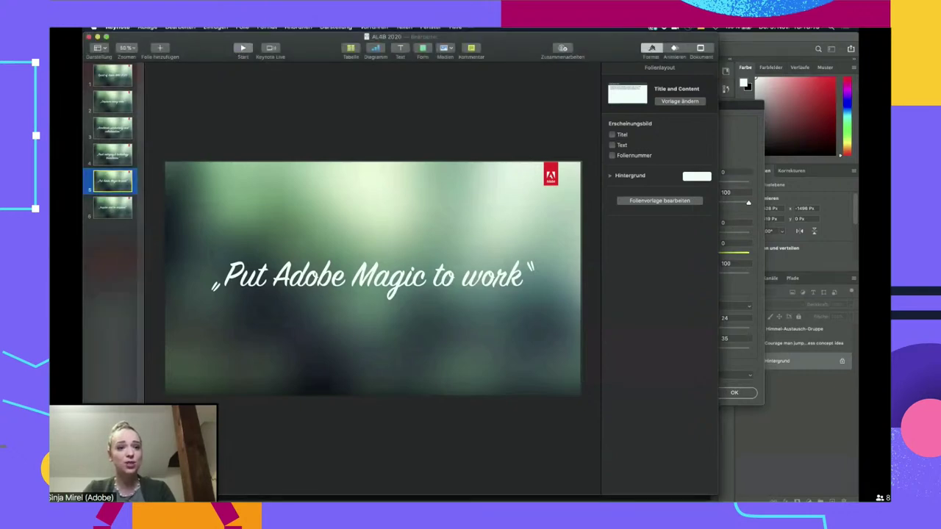
pyautogui.press('alt+super+p')
pyautogui.press('Right')
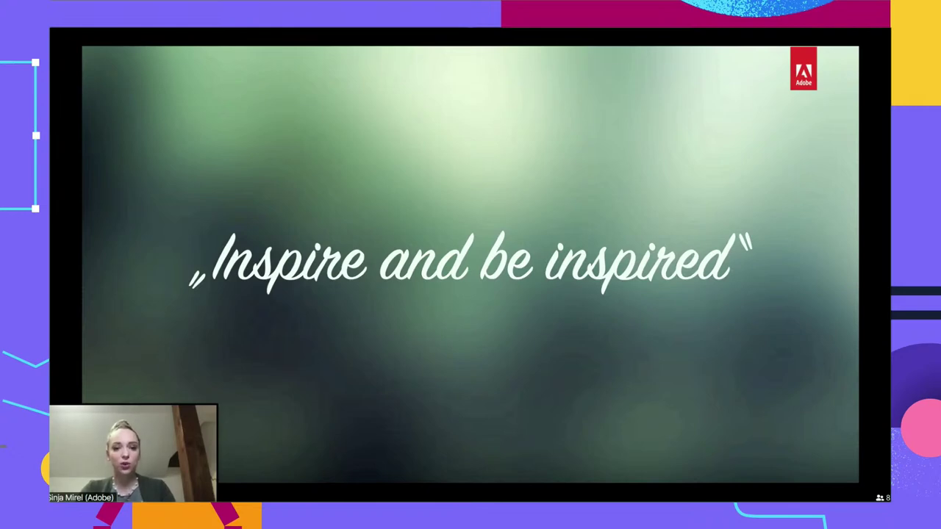
pyautogui.press('Escape')
pyautogui.press('super+Tab')
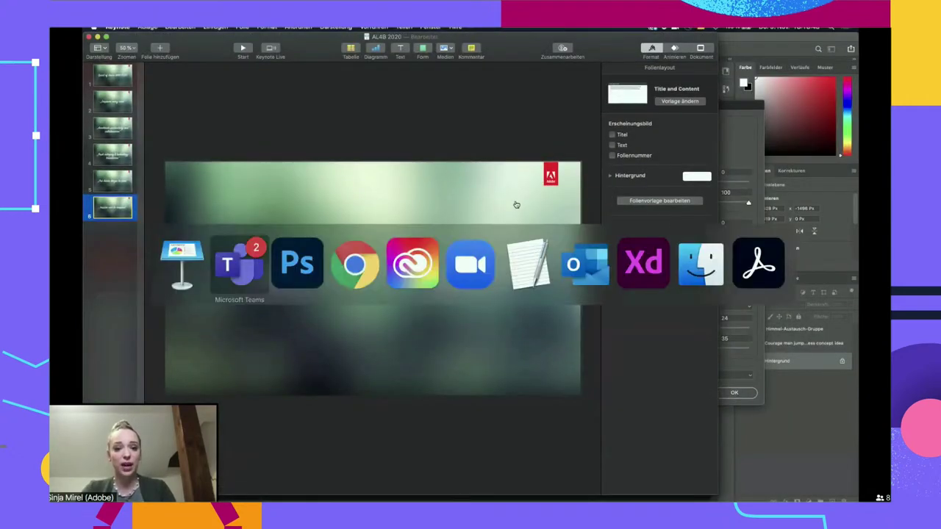
# Step: Switch to Creative Cloud and scroll the Entdecken page of live shows and Behance projects
pyautogui.press('super+Tab')
pyautogui.press('super+Tab')
pyautogui.press('super+Tab')
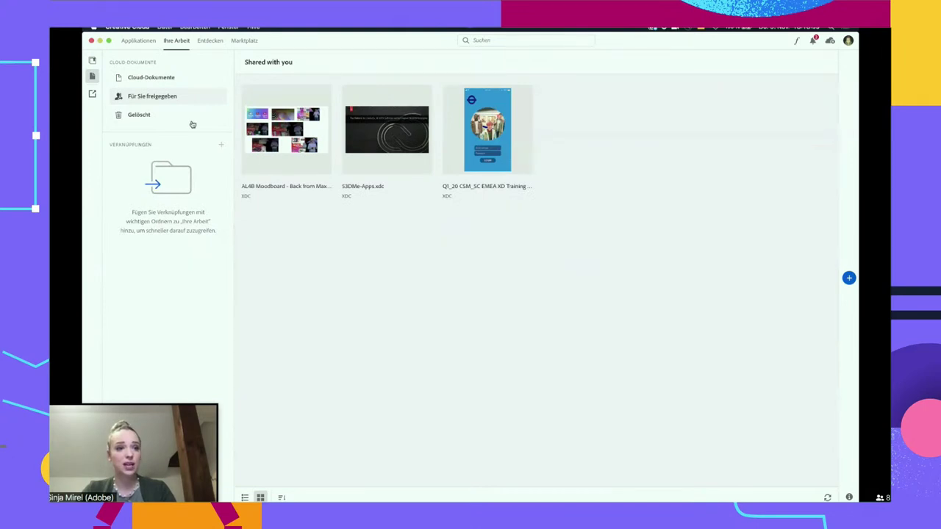
pyautogui.click(216, 42)
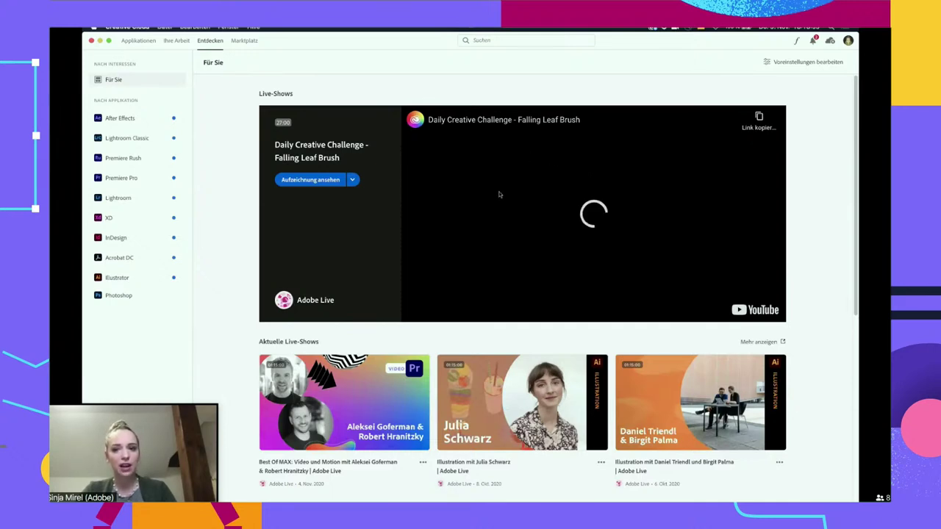
pyautogui.scroll(-4, 532, 220)
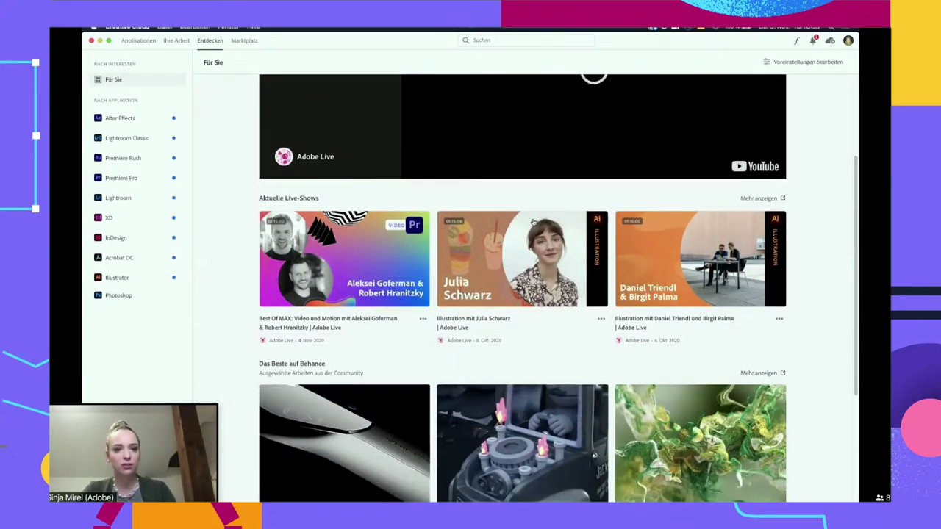
pyautogui.scroll(-5, 534, 222)
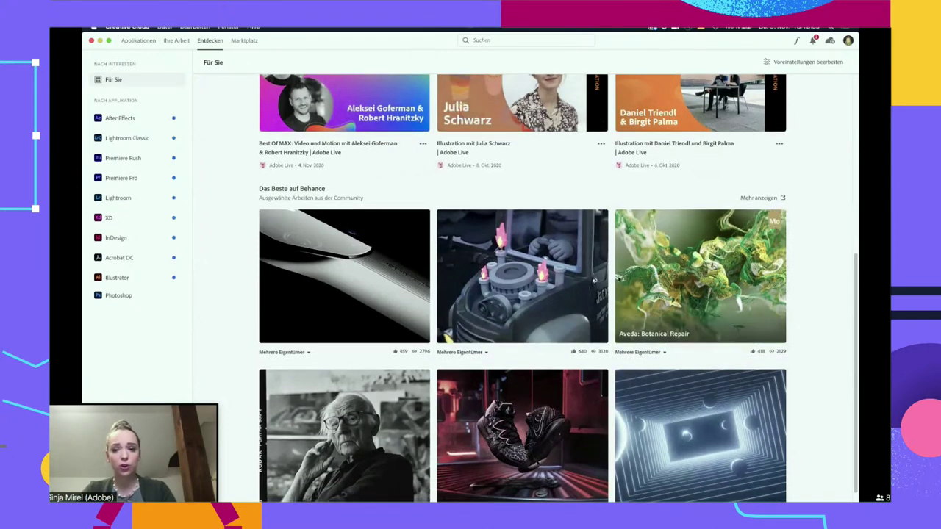
pyautogui.scroll(-1, 718, 447)
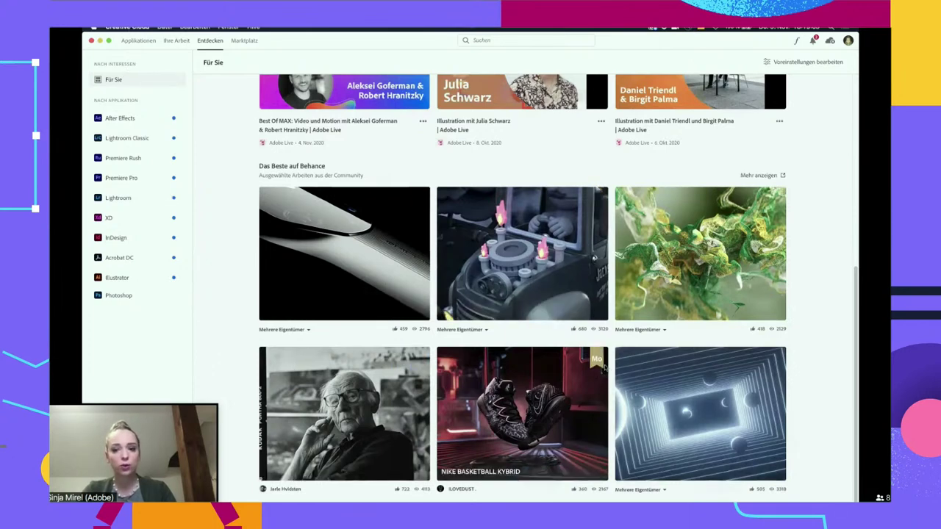
pyautogui.scroll(5, 522, 441)
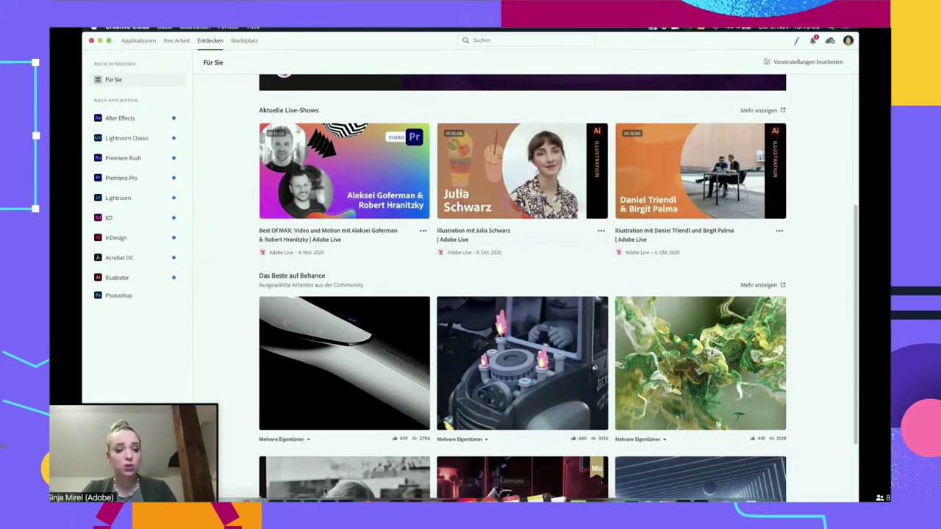
pyautogui.moveTo(333, 486)
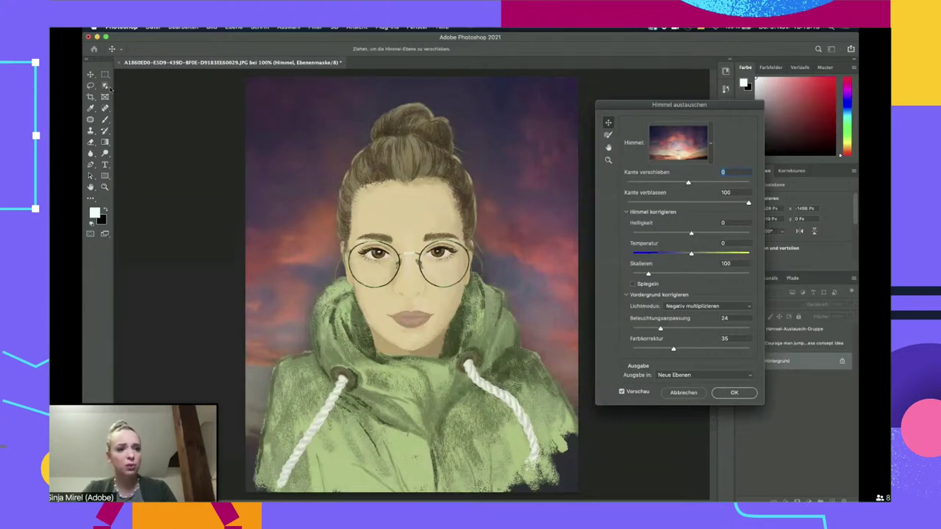
# Step: Cancel the portrait's sky replacement, look through the Object Selection help, then go Home
pyautogui.click(682, 393)
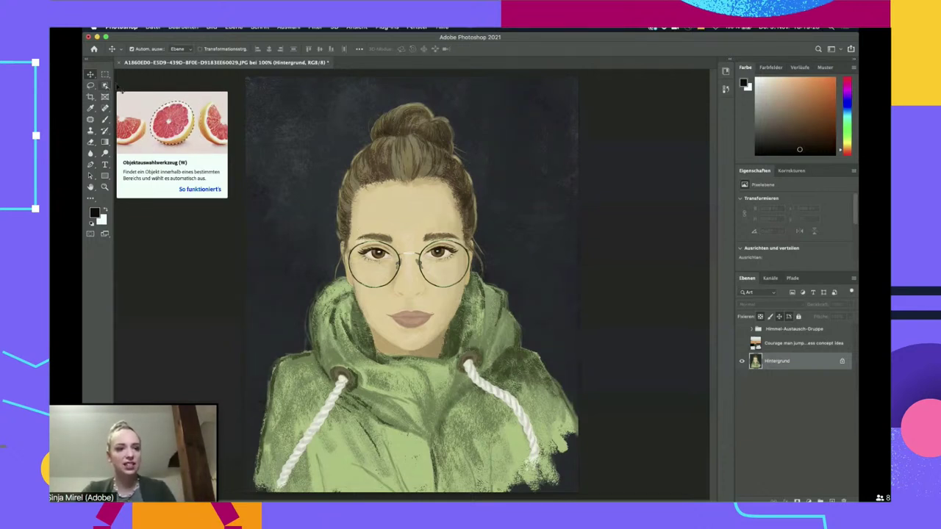
pyautogui.click(197, 190)
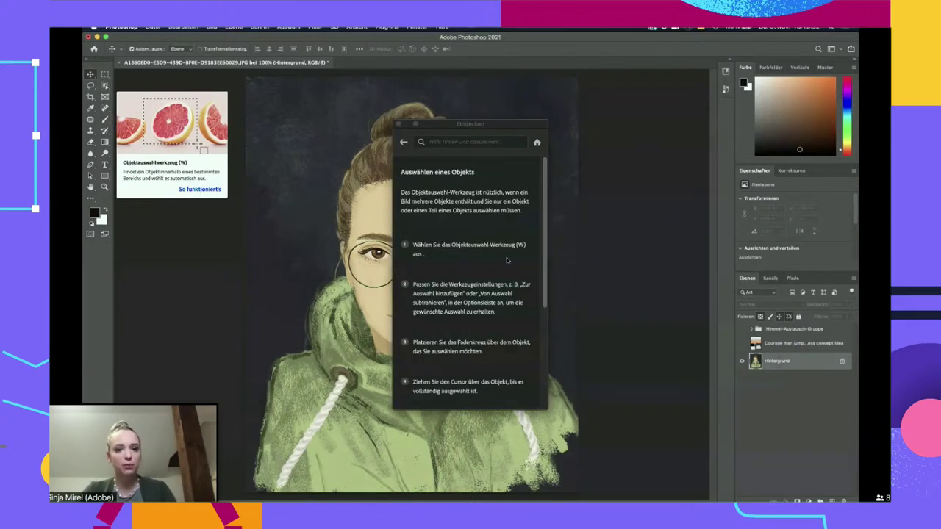
pyautogui.scroll(-5, 505, 264)
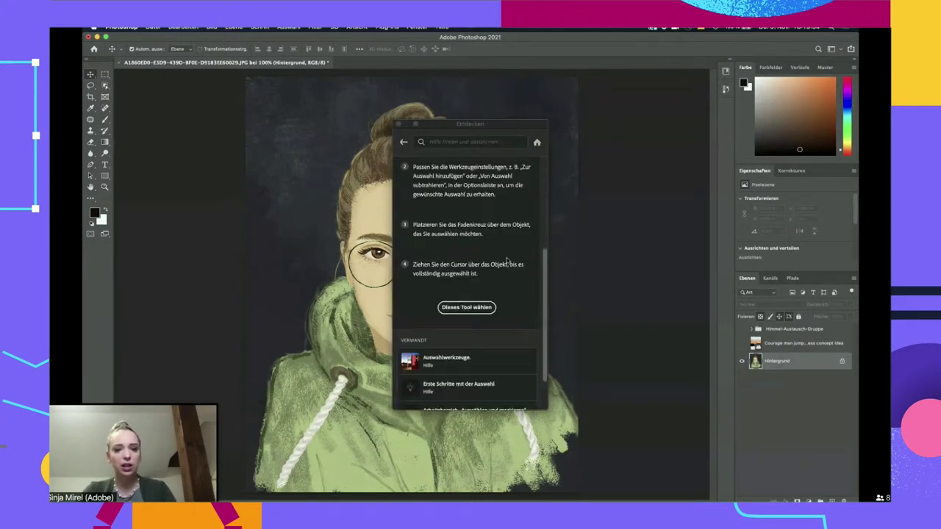
pyautogui.scroll(5, 501, 275)
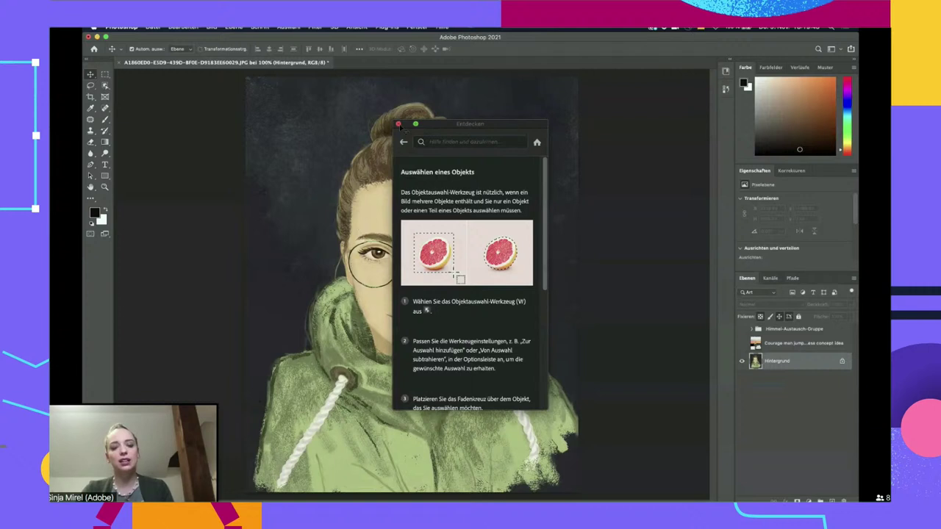
pyautogui.click(398, 124)
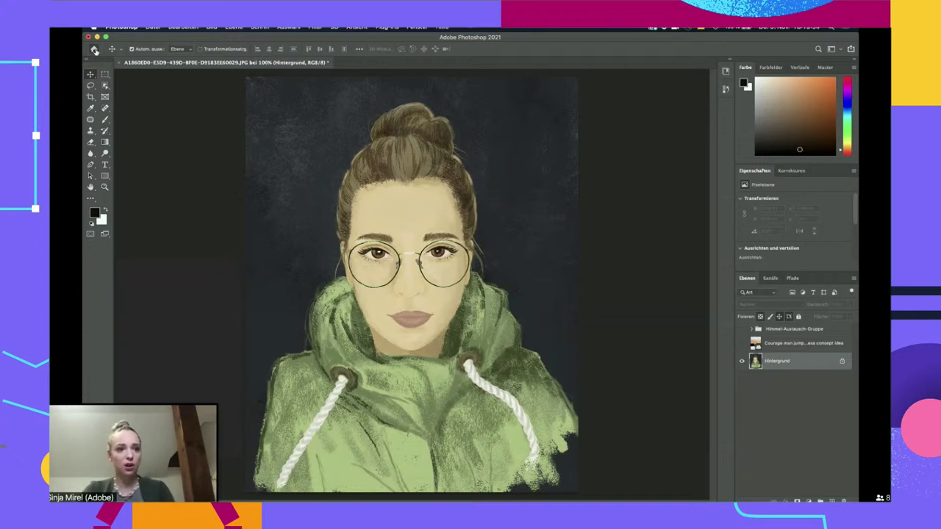
pyautogui.click(93, 48)
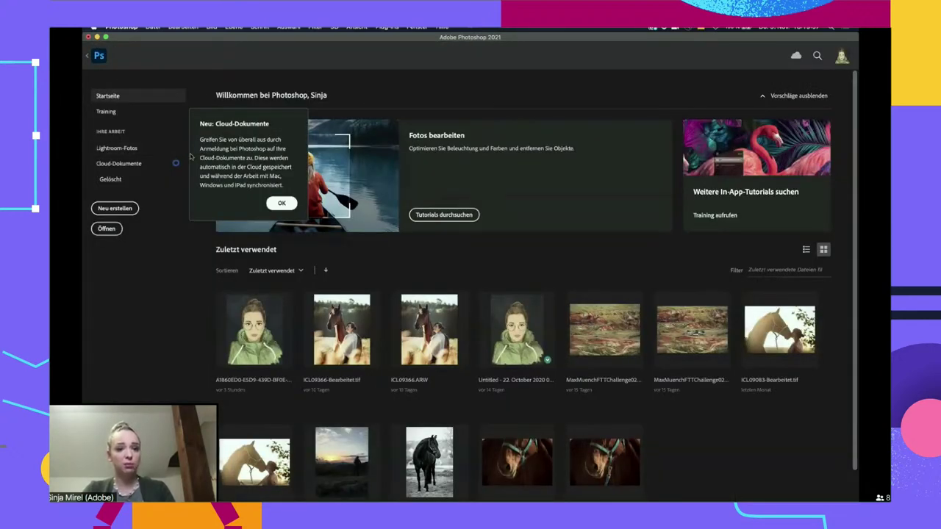
# Step: Dismiss the Cloud Documents popup and scroll through the Training page's Praxis-Tutorials
pyautogui.click(281, 203)
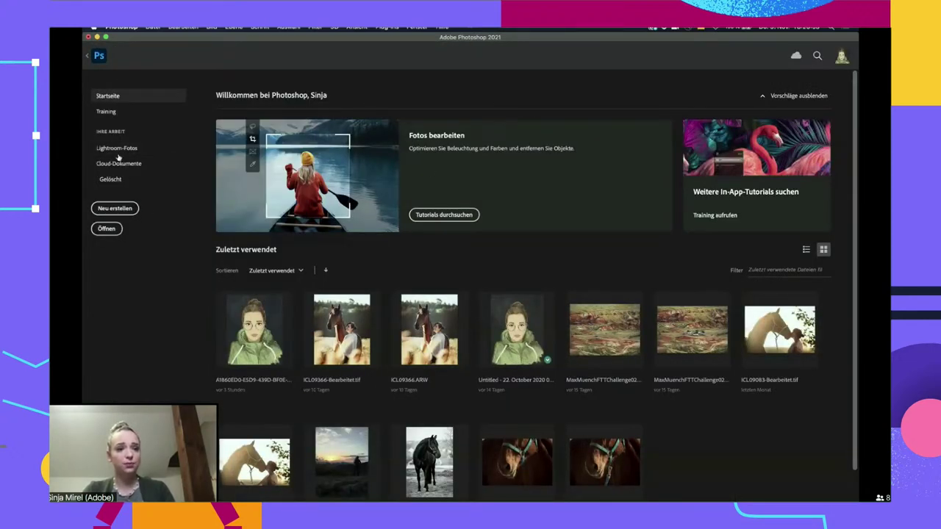
pyautogui.click(117, 113)
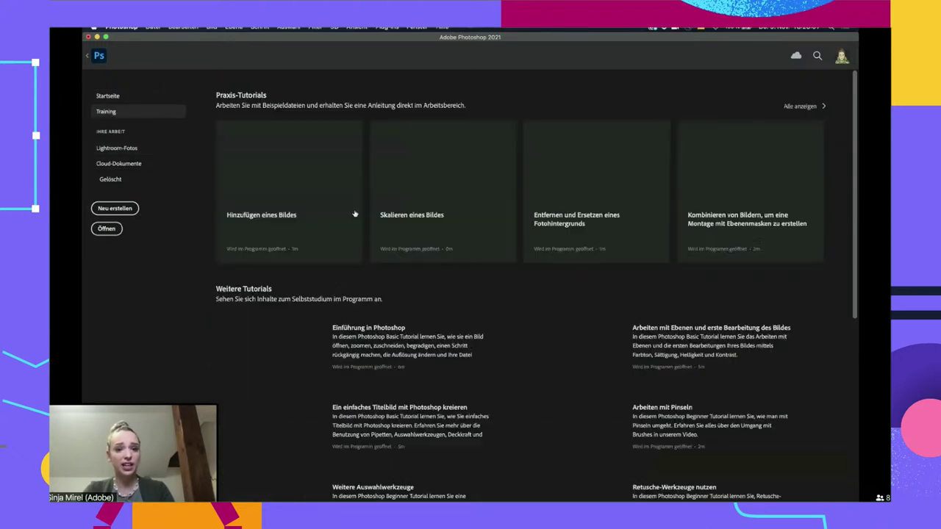
pyautogui.scroll(-1, 405, 416)
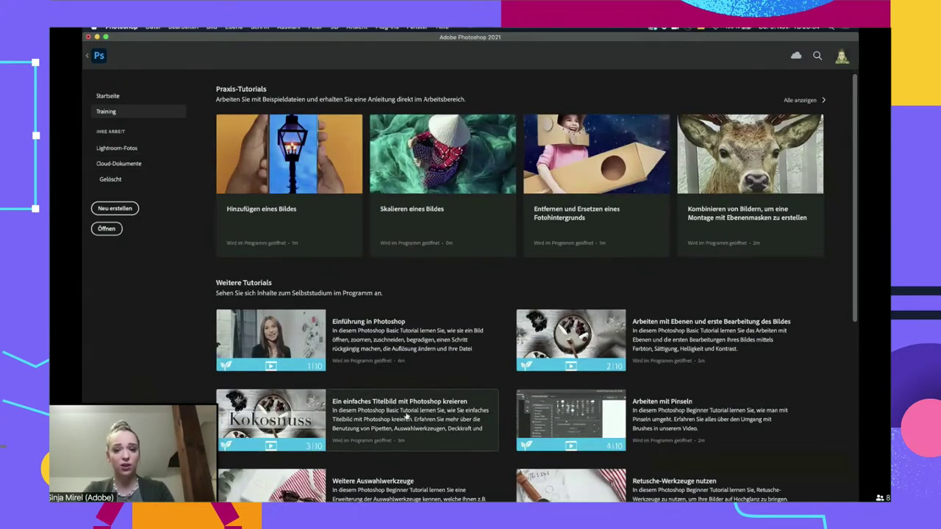
pyautogui.scroll(-5, 496, 233)
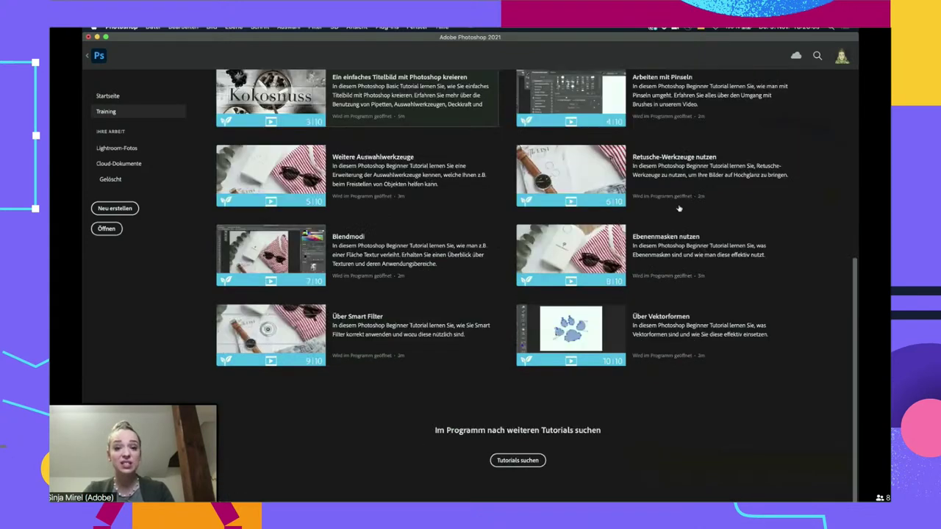
pyautogui.scroll(5, 515, 213)
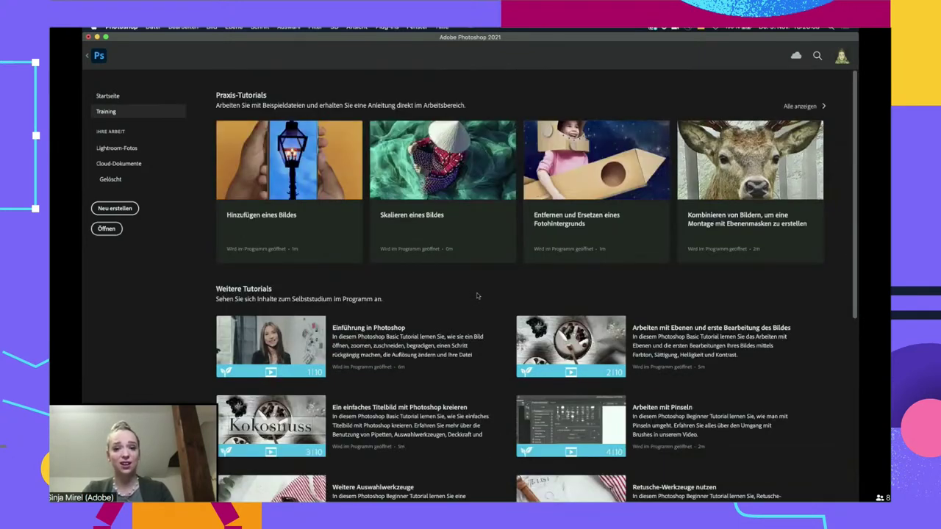
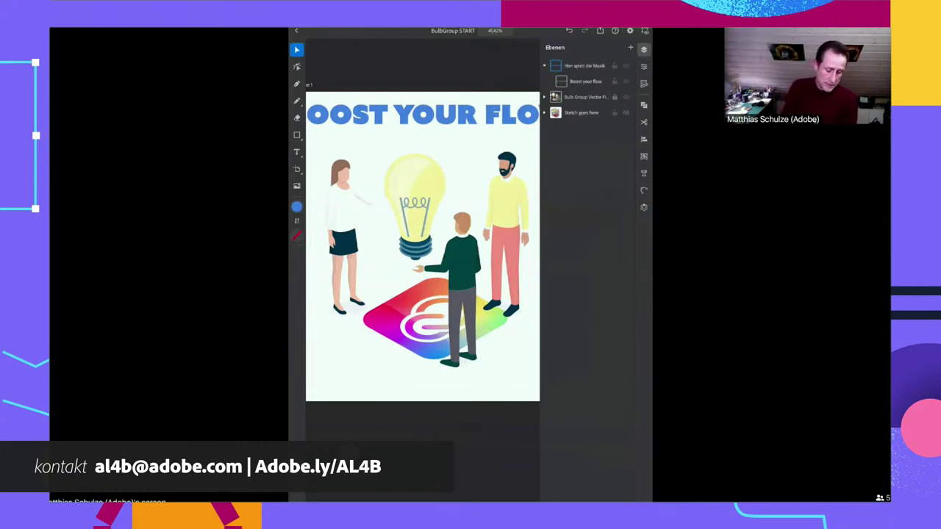
# Step: Open the import options to bring in the BulbGroup START cloud document
pyautogui.click(296, 186)
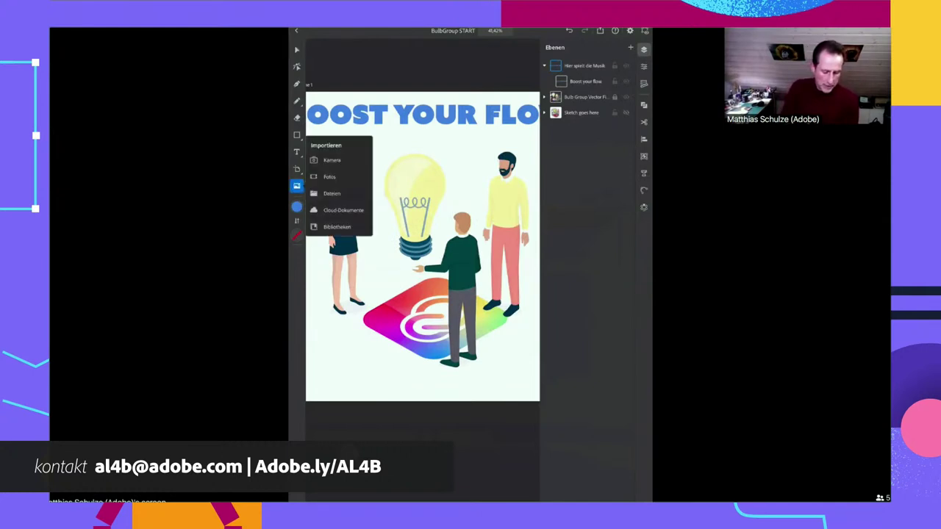
pyautogui.click(337, 226)
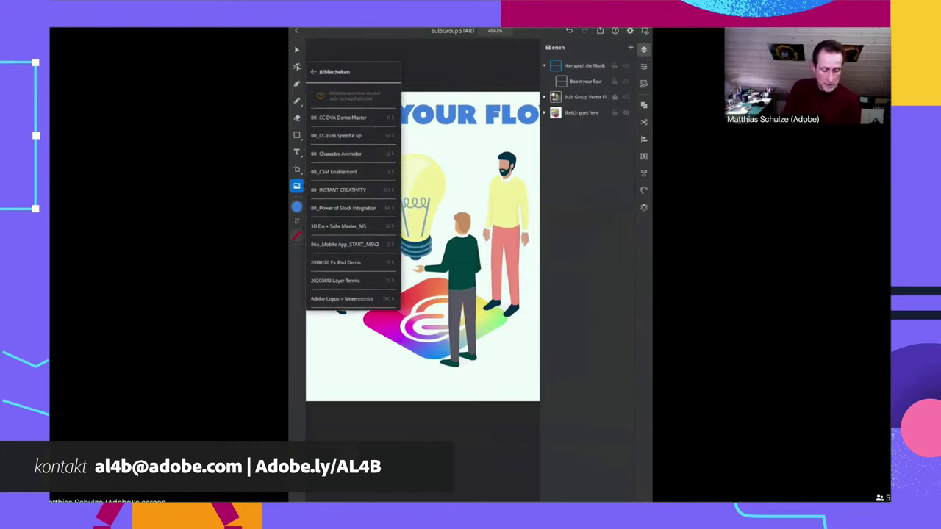
pyautogui.click(336, 135)
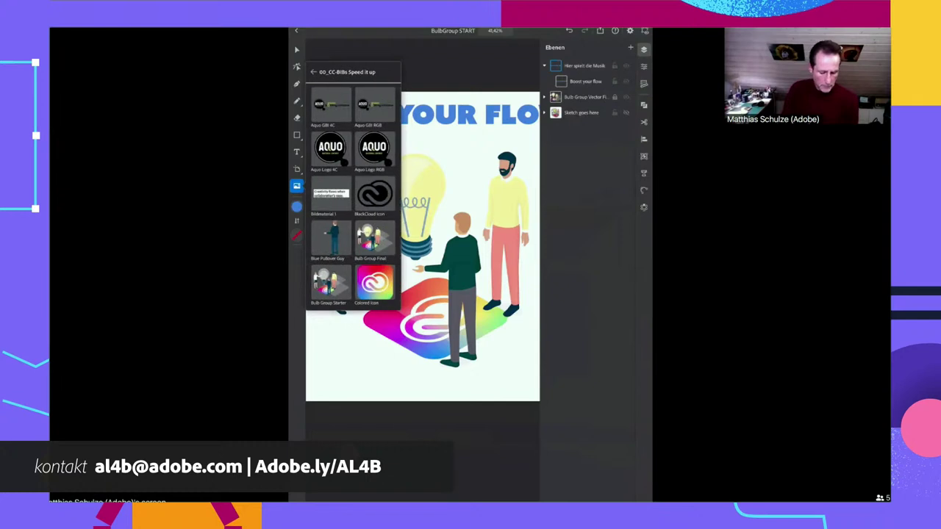
pyautogui.click(326, 273)
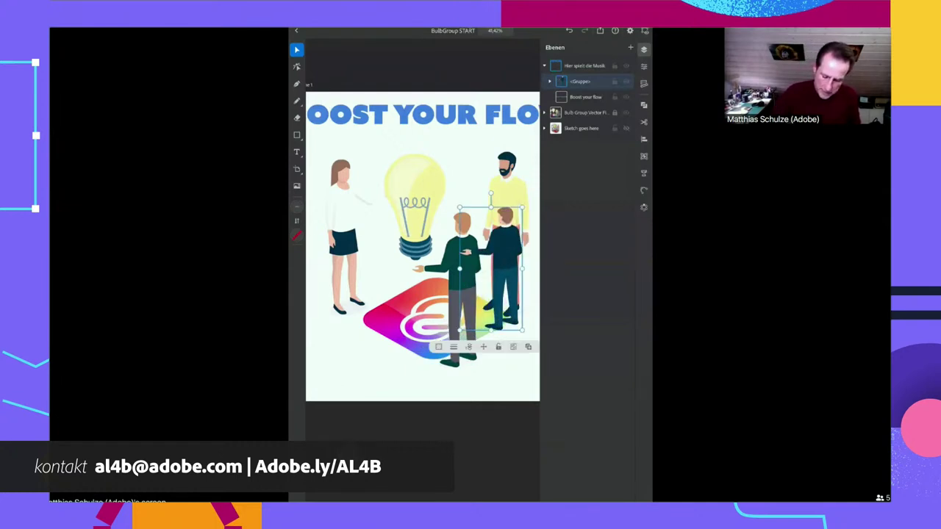
pyautogui.moveTo(522, 329); pyautogui.dragTo(494, 375)
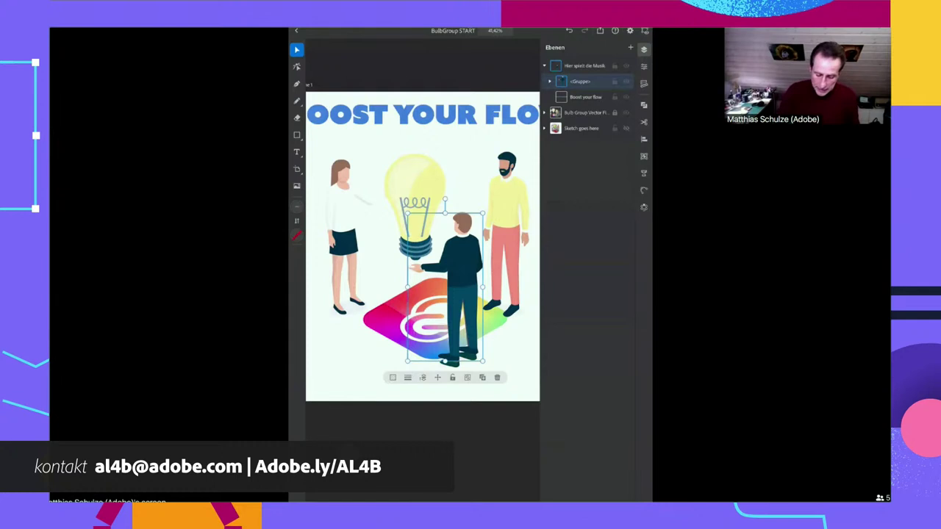
pyautogui.press('Delete')
pyautogui.hotkey('ctrl', '0')
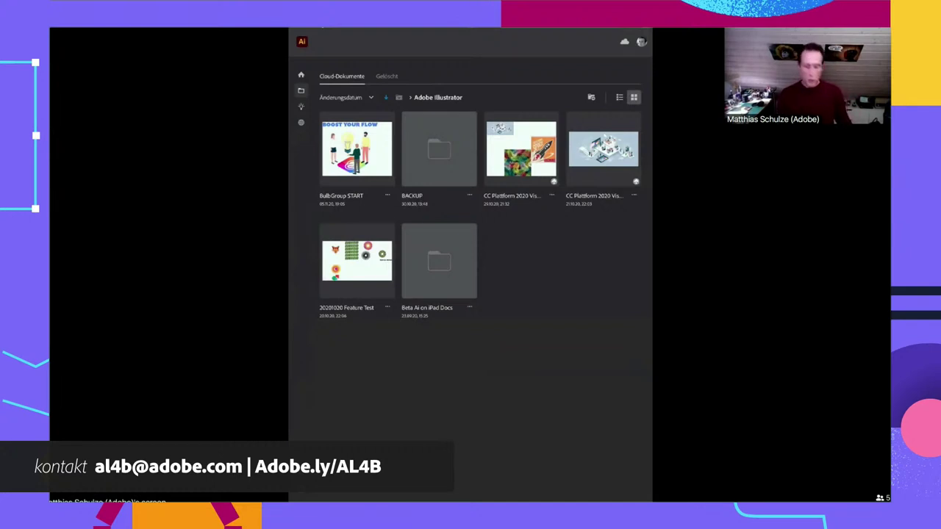
# Step: Switch from Illustrator for iPad to the desktop Illustrator window showing the Services flyer
pyautogui.press('super+Tab')
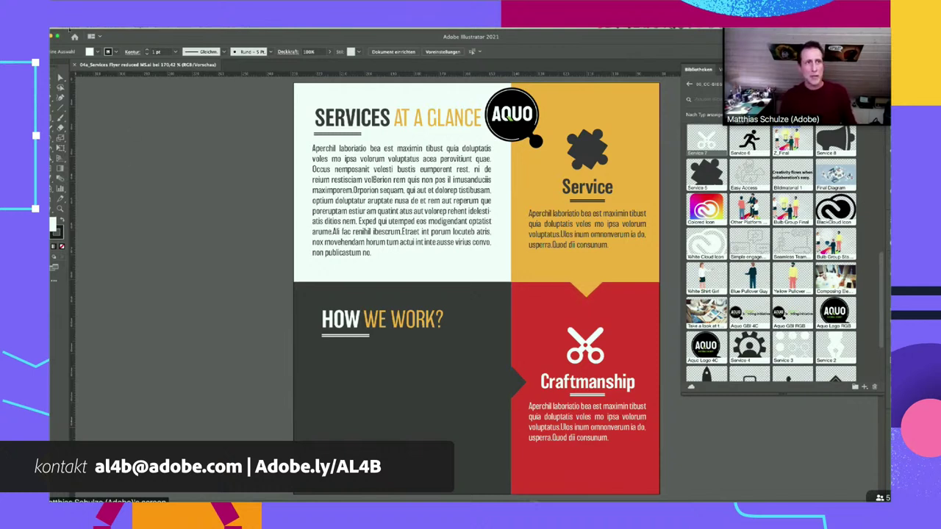
# Step: Open BulbGroup START from the Adobe Illustrator cloud folder in a second tab
pyautogui.click(93, 30)
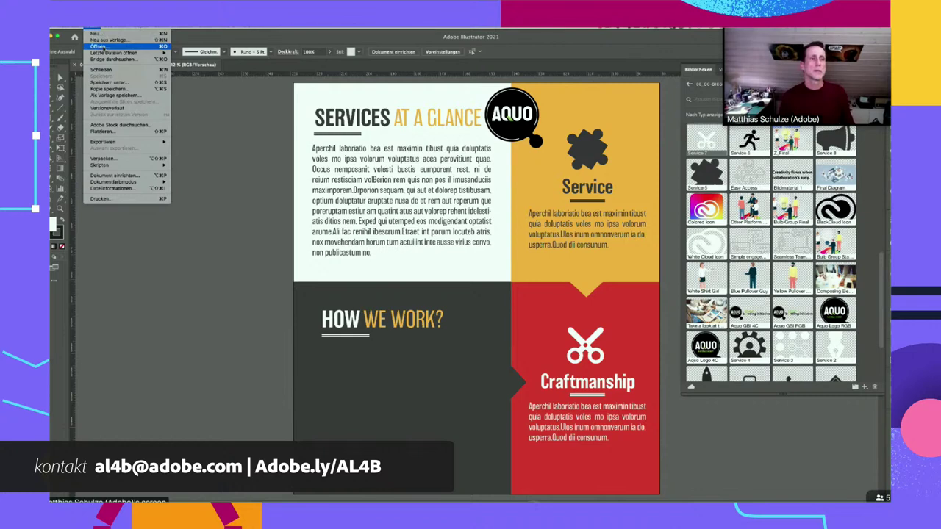
pyautogui.click(102, 46)
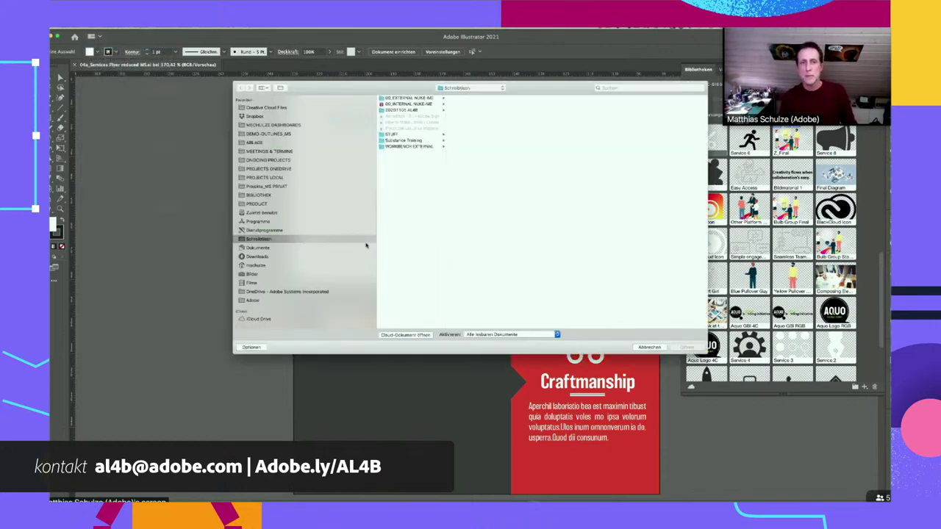
pyautogui.click(401, 336)
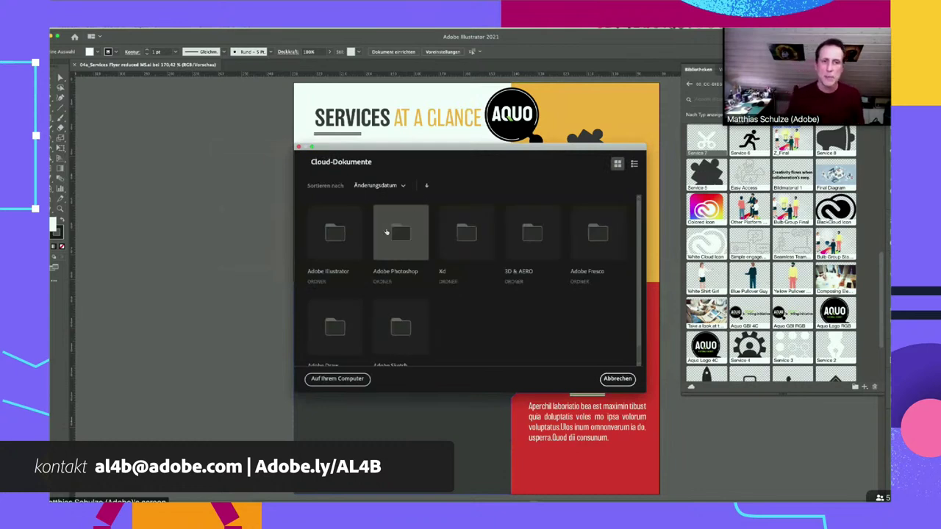
pyautogui.click(335, 239)
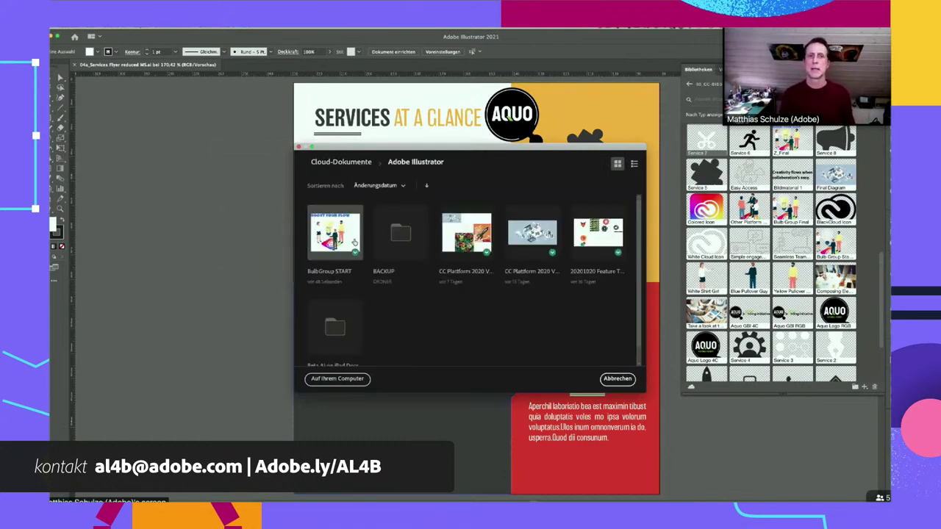
pyautogui.click(344, 243)
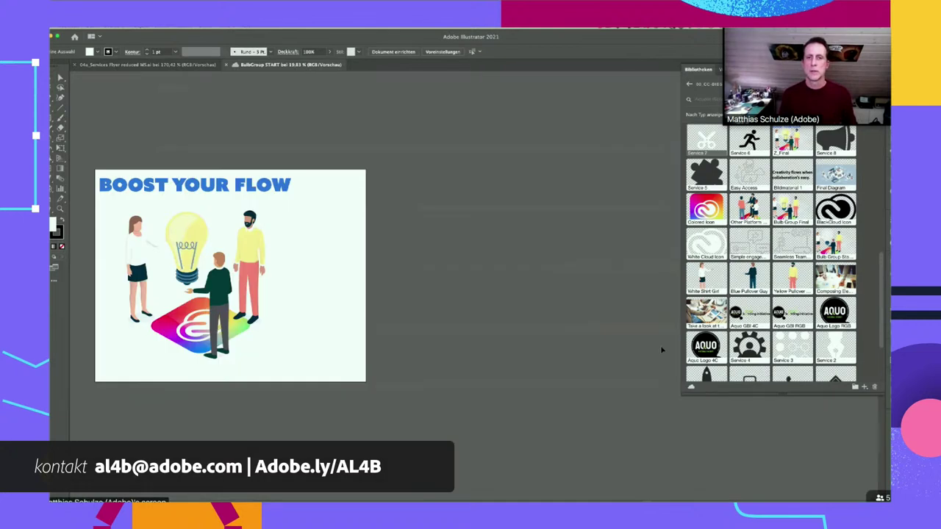
# Step: Unlock the Bulb Group Vector Final layer and isolate the man figure
pyautogui.scroll(3, 236, 284)
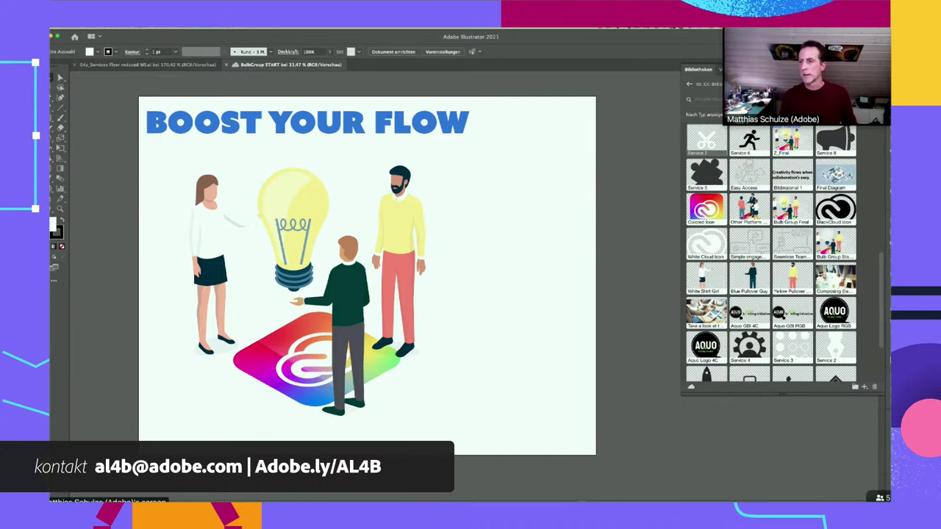
pyautogui.press('F7')
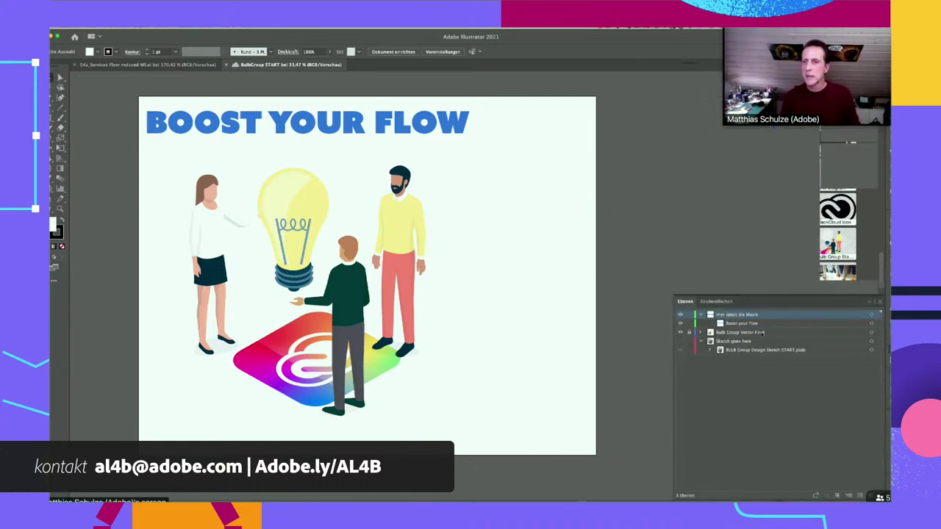
pyautogui.click(688, 332)
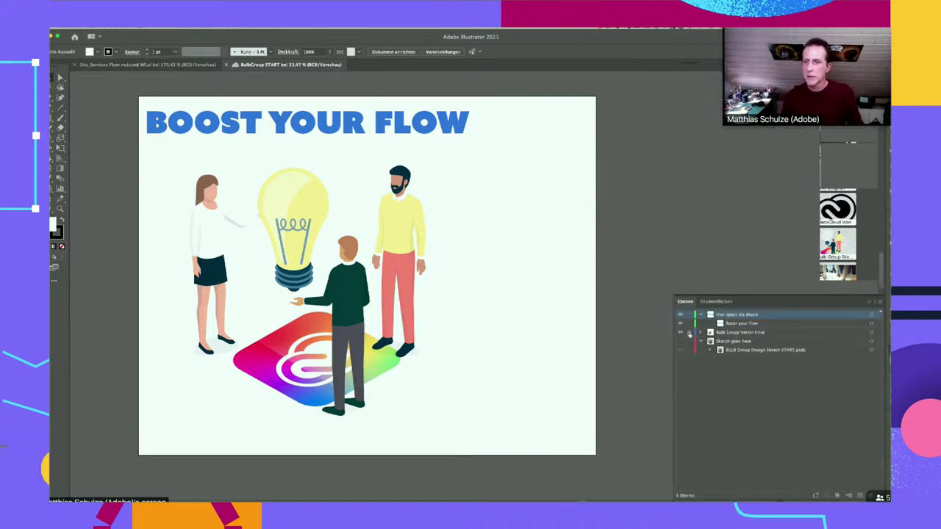
pyautogui.doubleClick(353, 308)
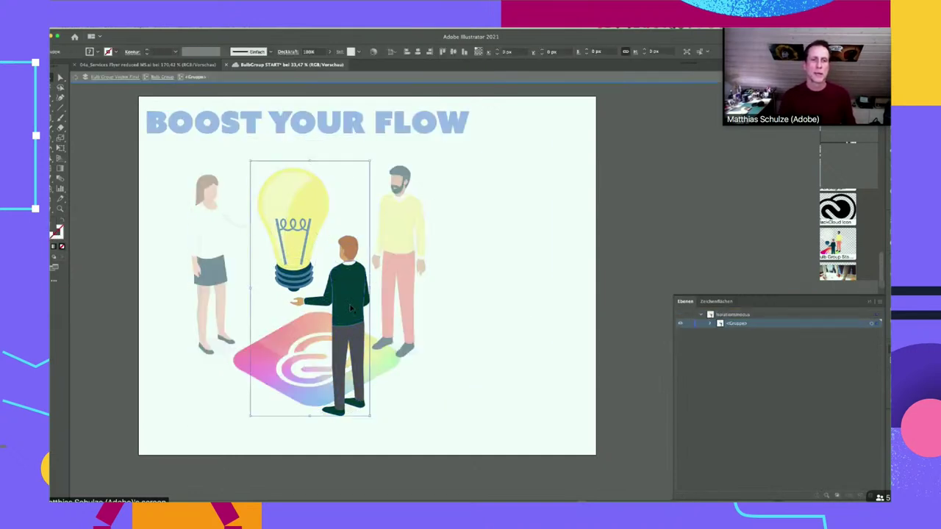
pyautogui.doubleClick(353, 309)
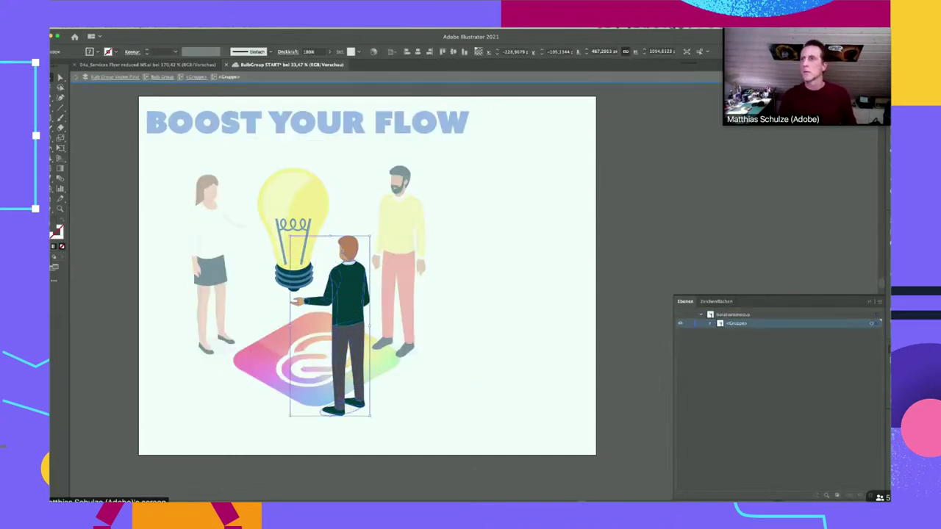
# Step: Place the colorful sunset library image and recolor the man with its sampled colours
pyautogui.click(854, 387)
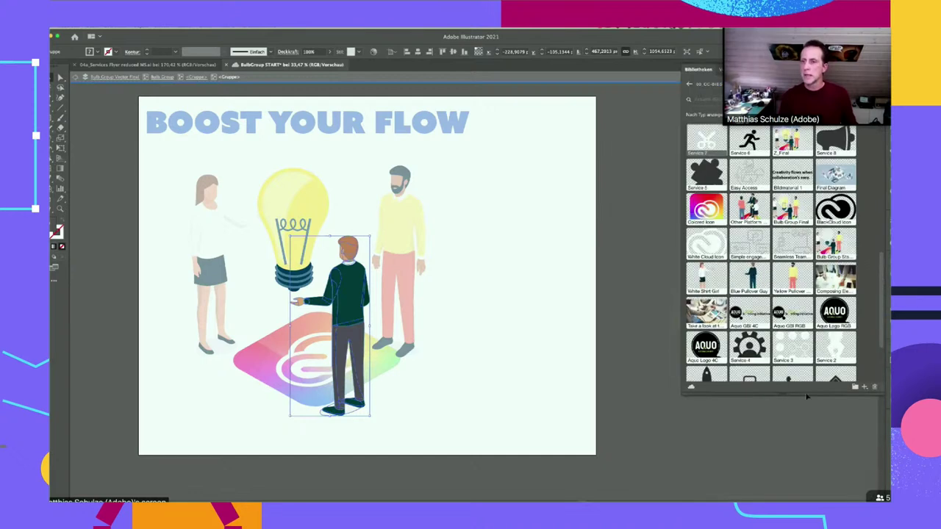
pyautogui.scroll(-3, 734, 338)
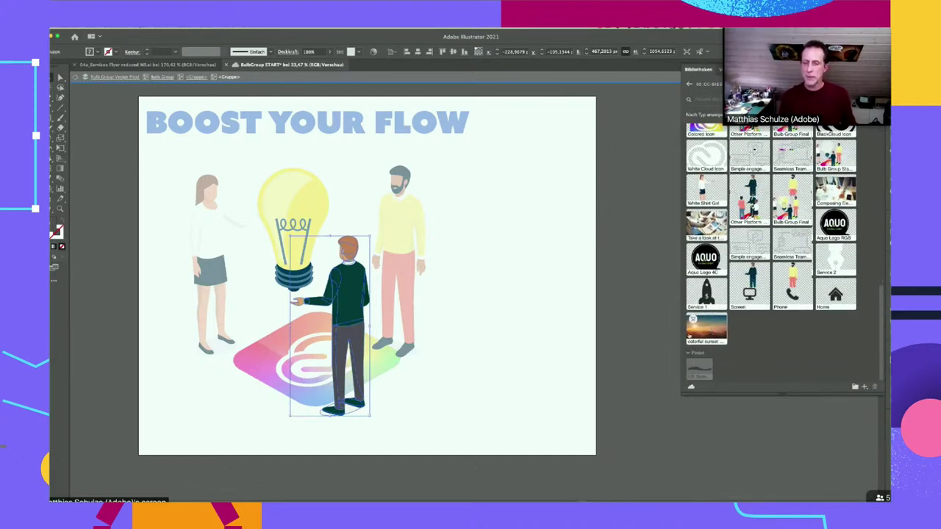
pyautogui.moveTo(707, 329); pyautogui.dragTo(483, 384)
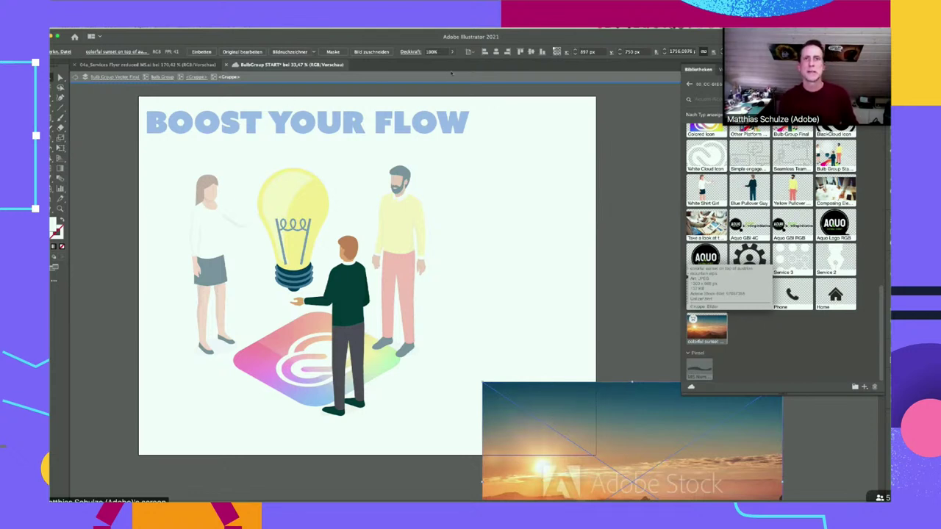
pyautogui.click(344, 302)
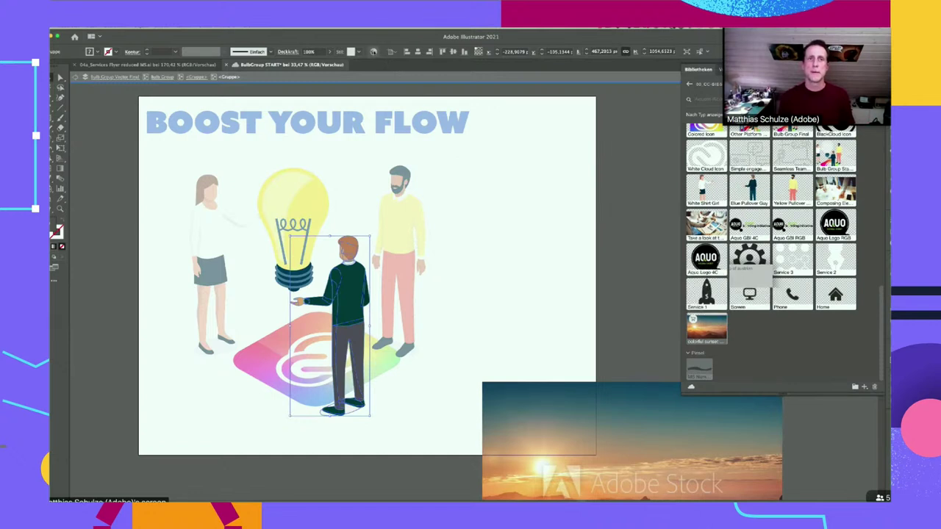
pyautogui.click(374, 51)
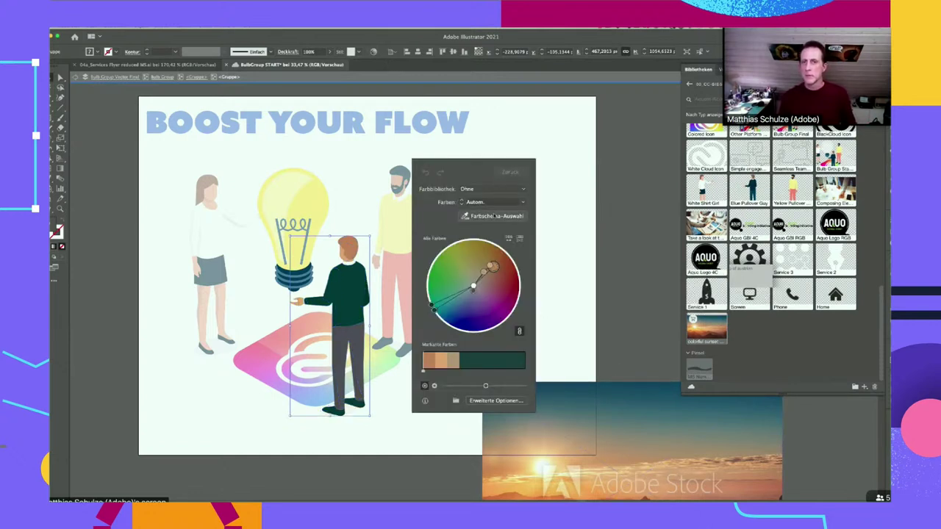
pyautogui.click(514, 220)
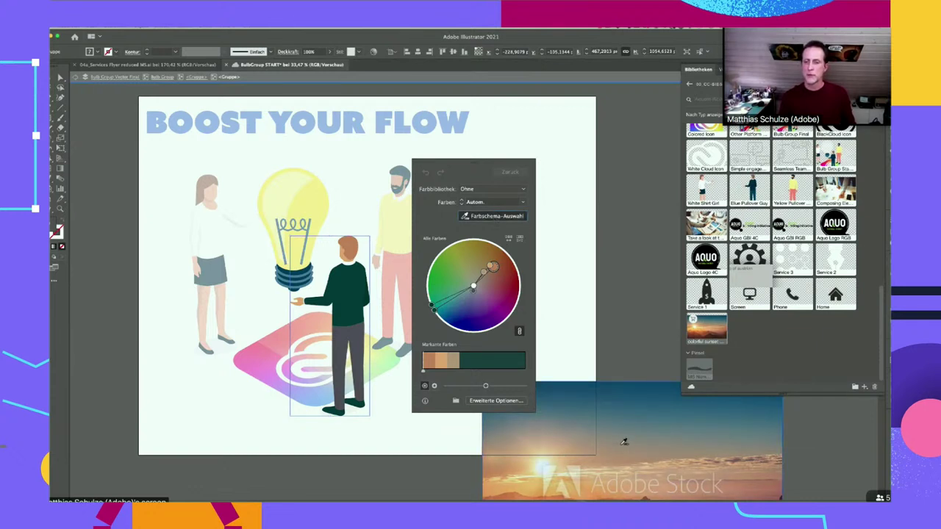
pyautogui.click(623, 443)
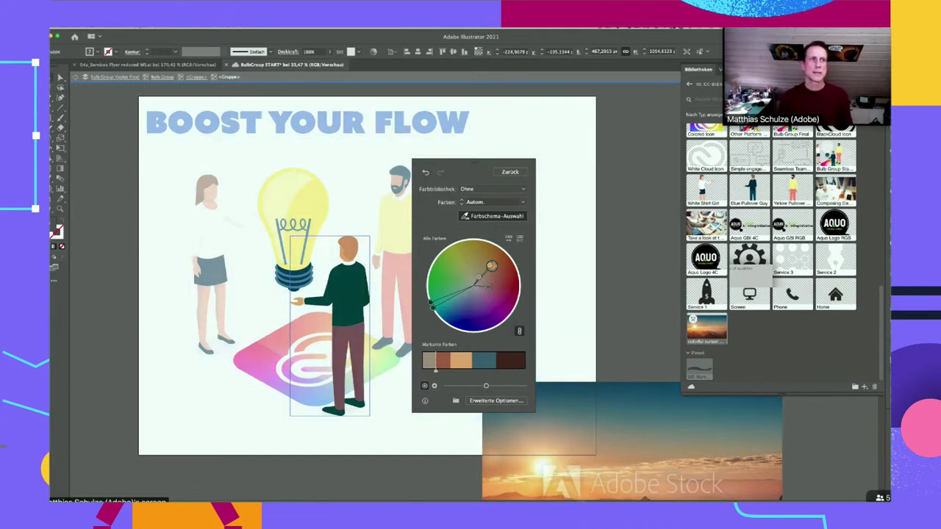
pyautogui.click(470, 343)
# Step: Delete the sunset image and step back out one isolation level
pyautogui.click(556, 400)
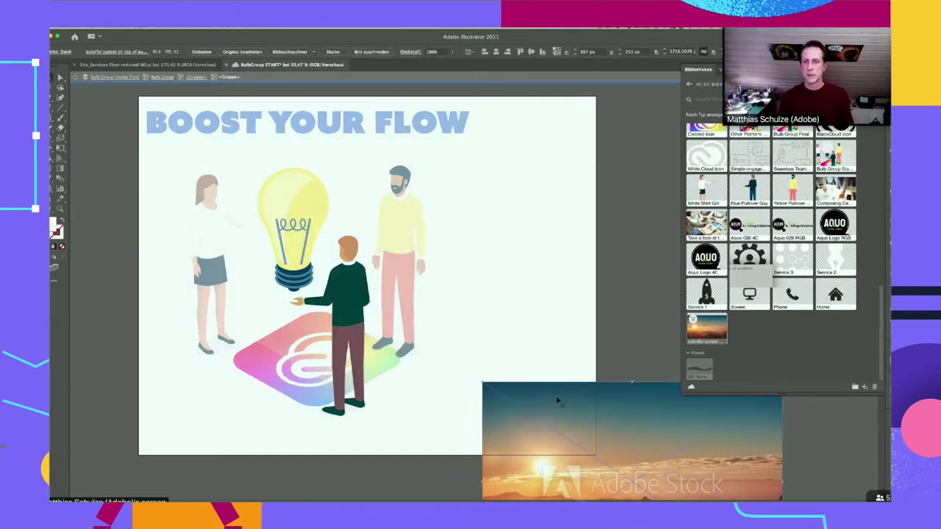
pyautogui.press('Delete')
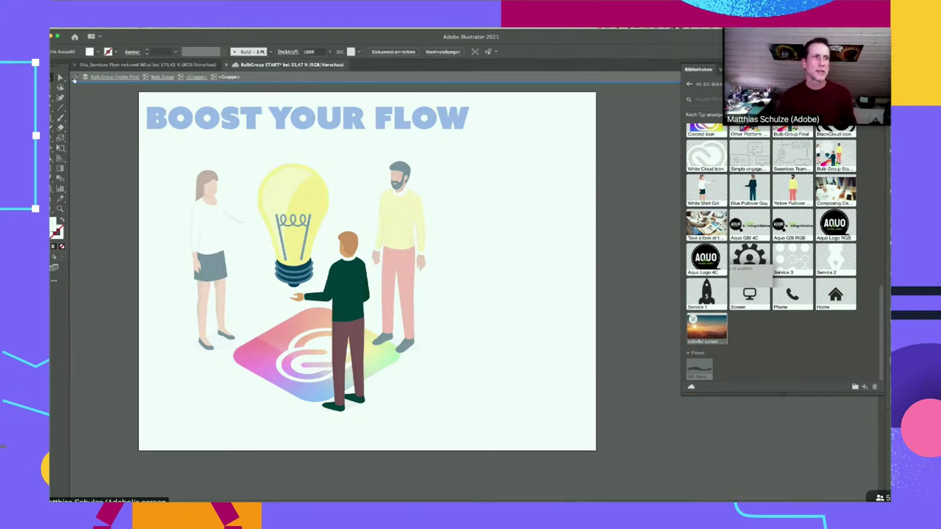
pyautogui.click(75, 78)
# Step: Exit isolation, select all the illustration artwork and add it to the library as a graphic
pyautogui.click(75, 79)
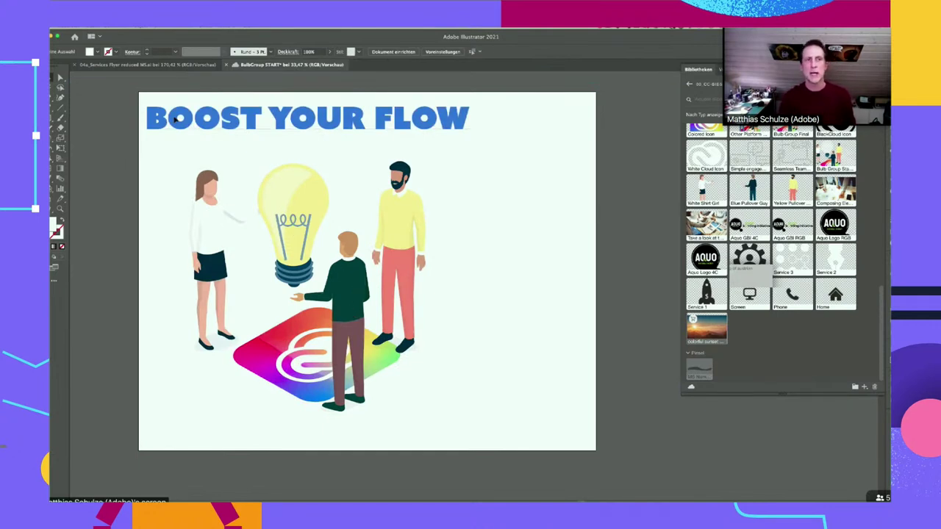
pyautogui.moveTo(202, 161); pyautogui.dragTo(492, 414)
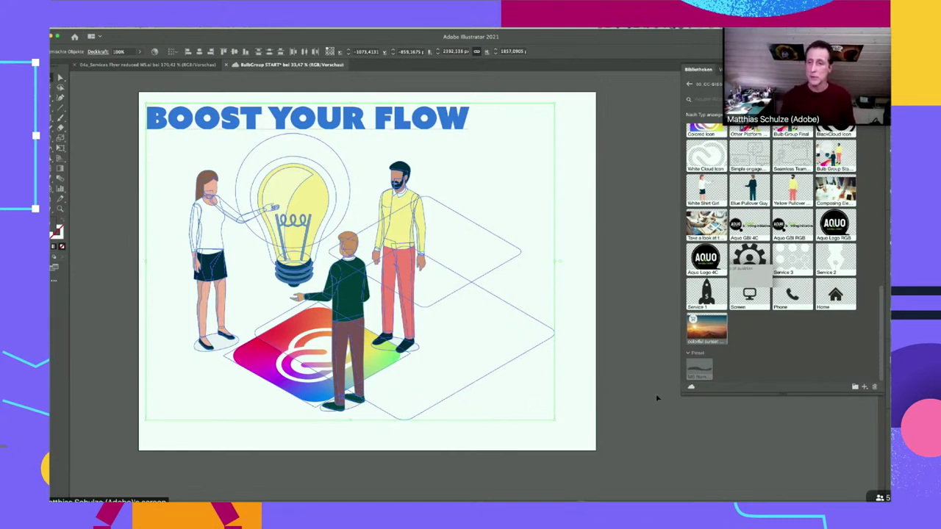
pyautogui.click(865, 388)
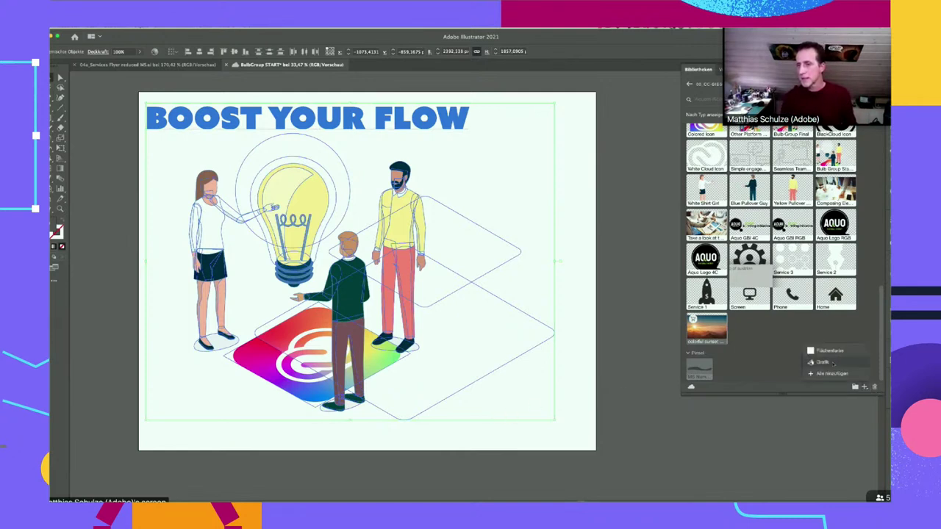
pyautogui.click(833, 363)
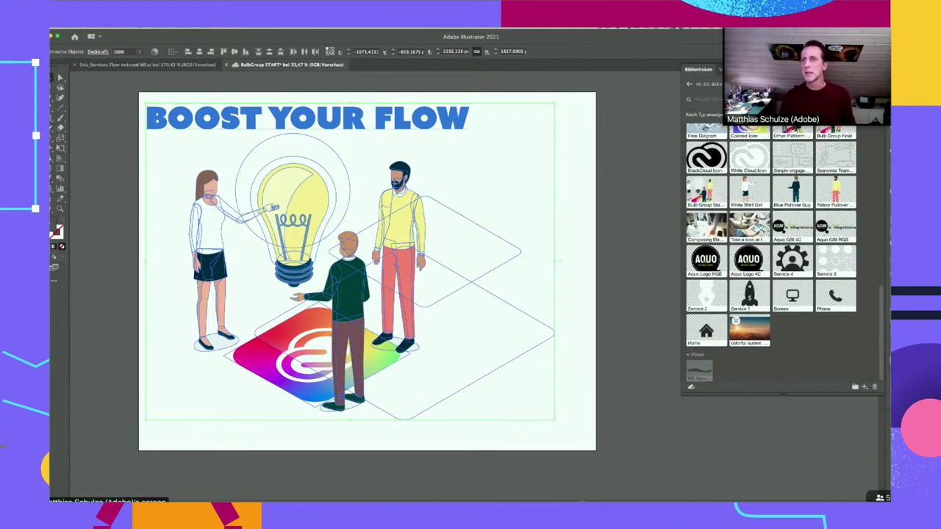
# Step: Rename the new library graphic 'Artwork' and return to the Services flyer tab
pyautogui.scroll(10, 809, 191)
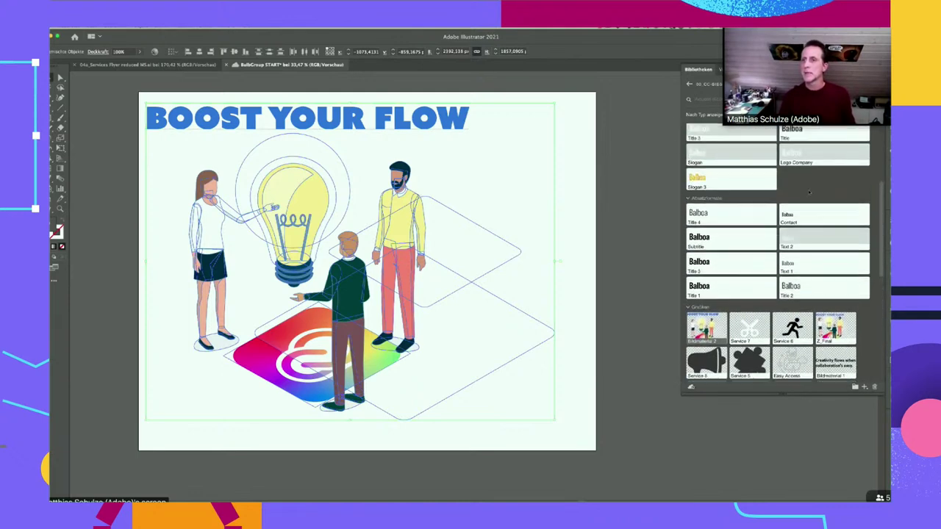
pyautogui.scroll(-1, 772, 213)
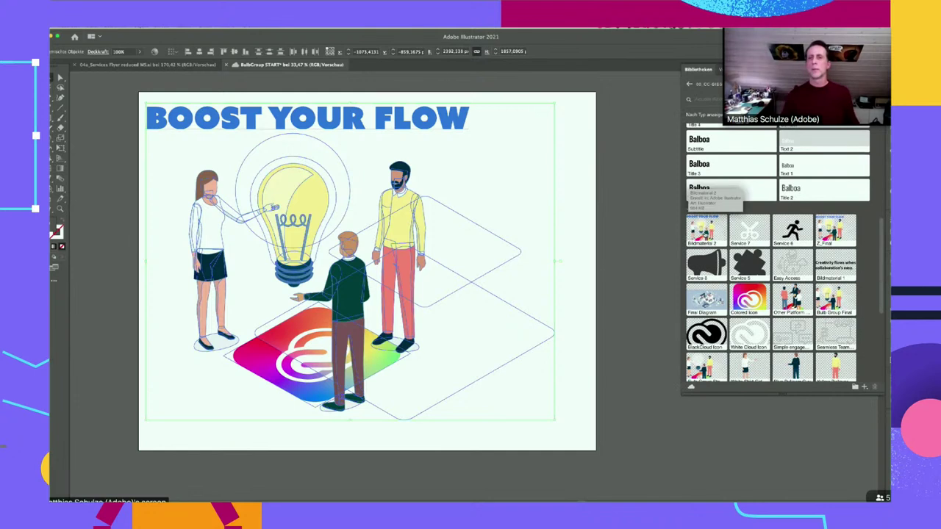
pyautogui.doubleClick(708, 244)
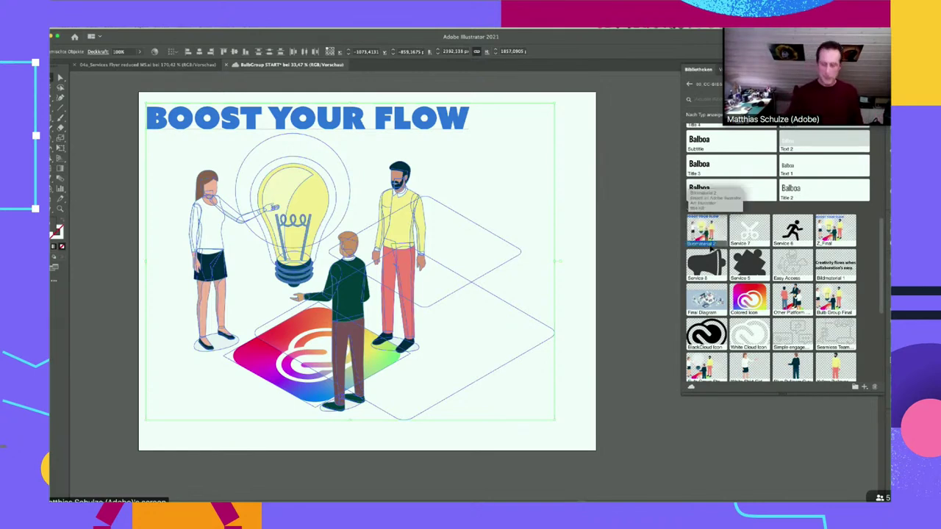
pyautogui.write('Bir')
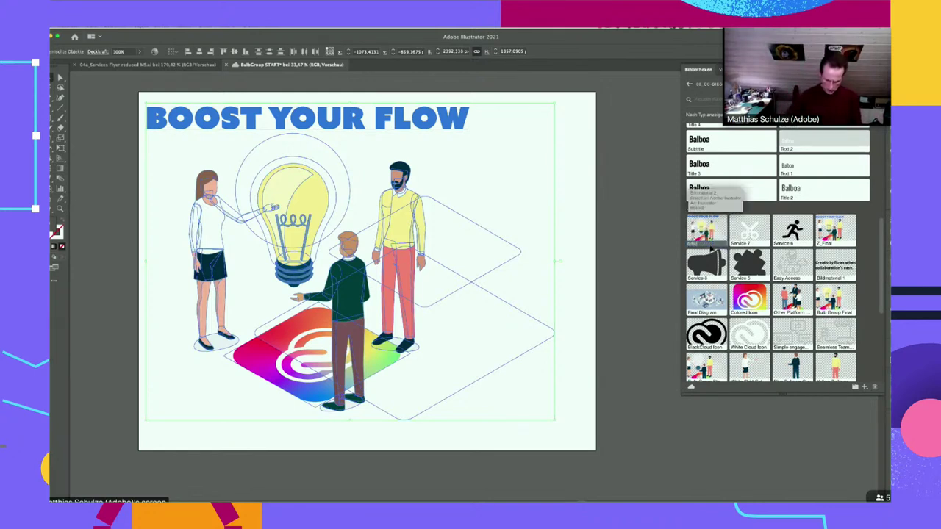
pyautogui.press('Return')
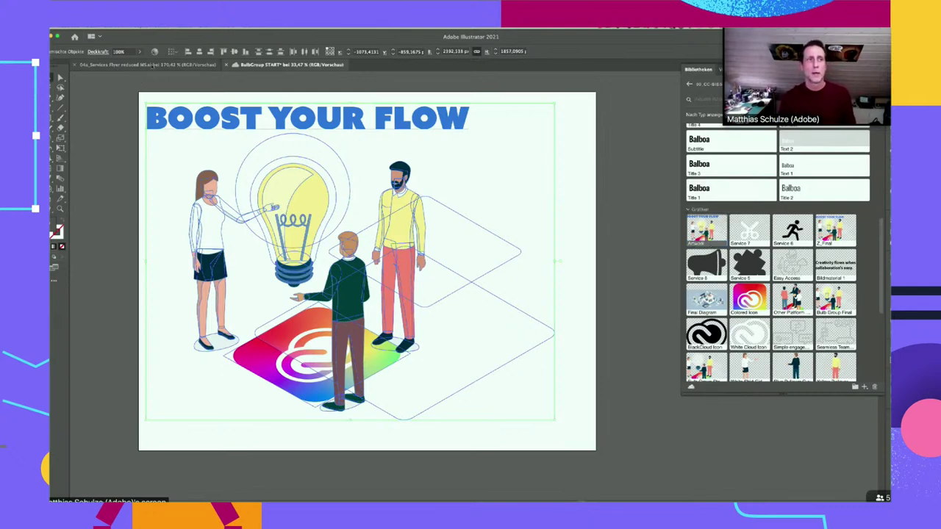
pyautogui.click(151, 65)
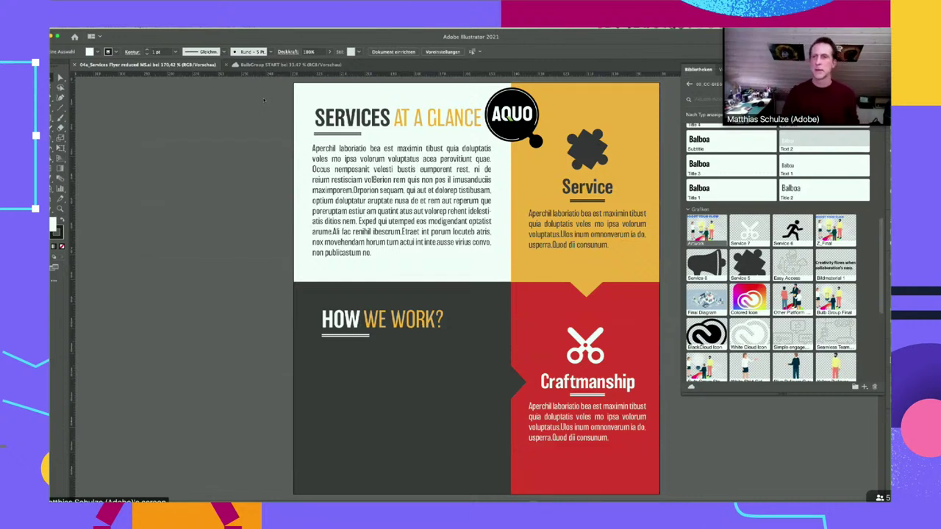
# Step: Place the team-workshop photo from the library onto the flyer artboard
pyautogui.hscroll(2, 373, 279)
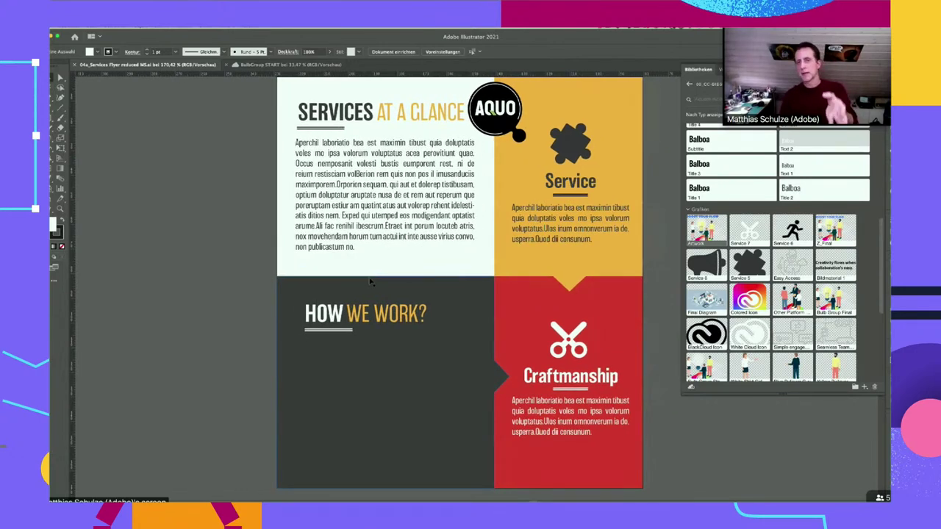
pyautogui.moveTo(708, 332); pyautogui.dragTo(600, 324)
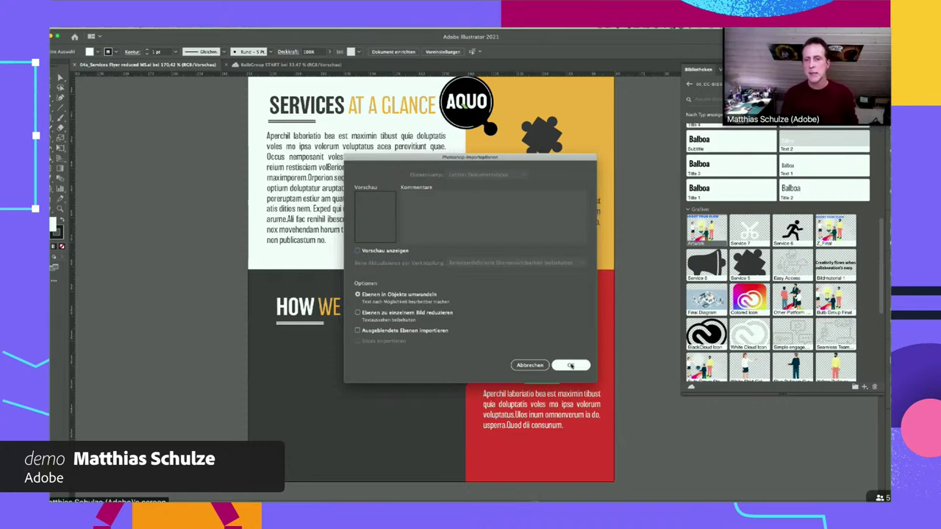
pyautogui.click(570, 365)
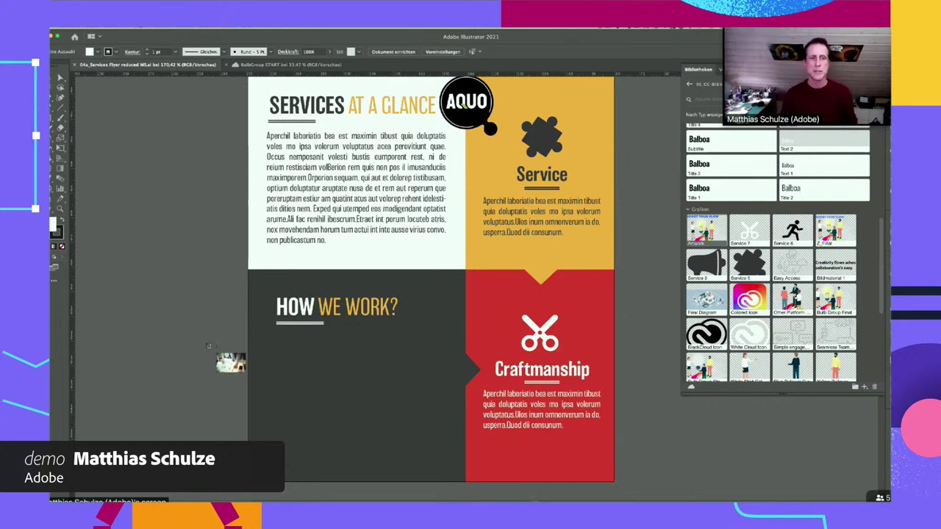
pyautogui.click(203, 334)
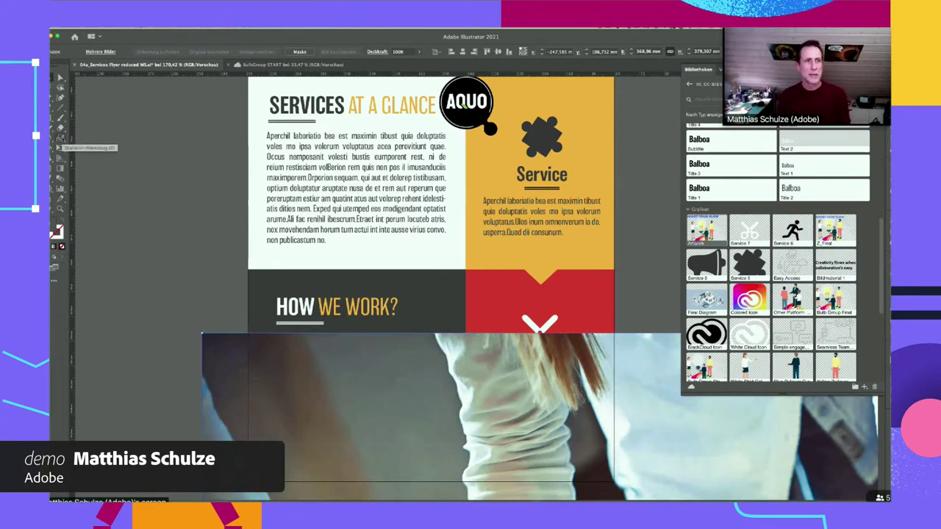
# Step: Scale the photo to 15% and fit it under the HOW WE WORK? heading
pyautogui.doubleClick(61, 138)
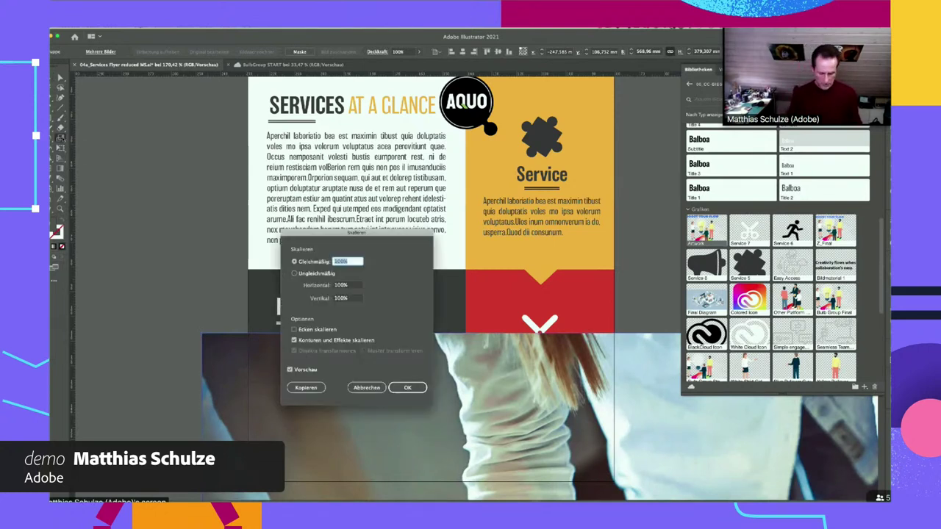
pyautogui.write('15')
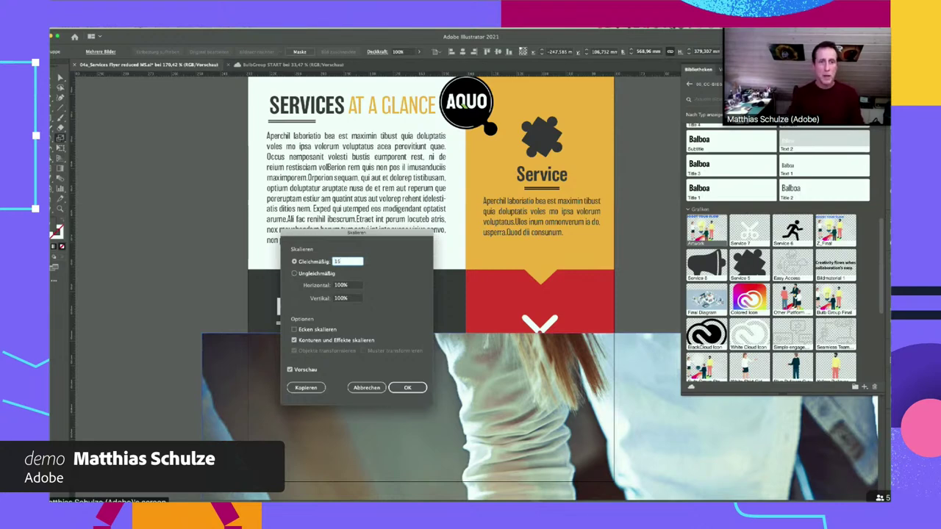
pyautogui.press('Return')
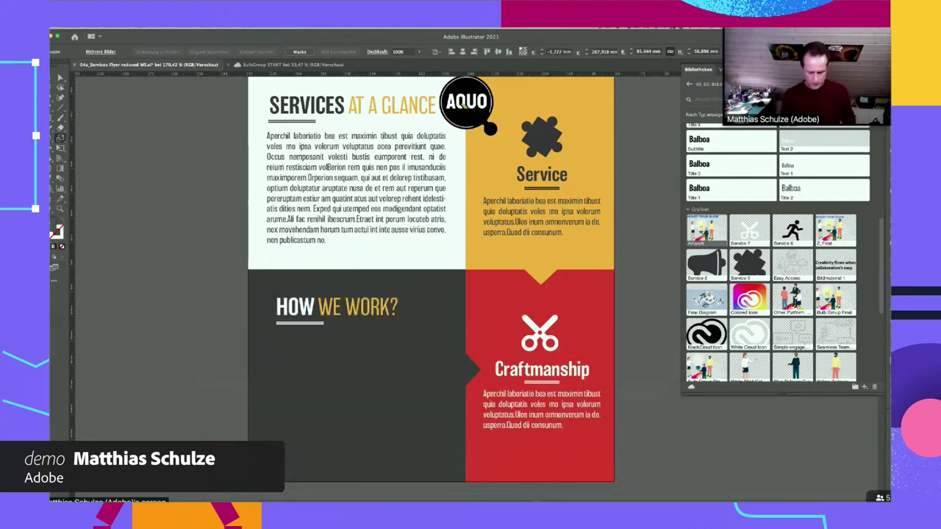
pyautogui.hotkey('ctrl', '-')
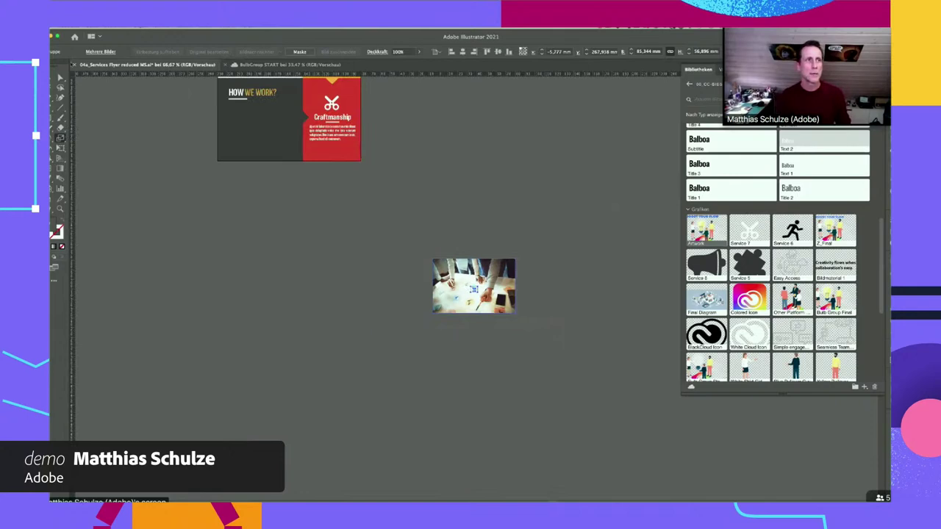
pyautogui.moveTo(474, 286); pyautogui.dragTo(519, 302)
pyautogui.moveTo(573, 409); pyautogui.dragTo(480, 339)
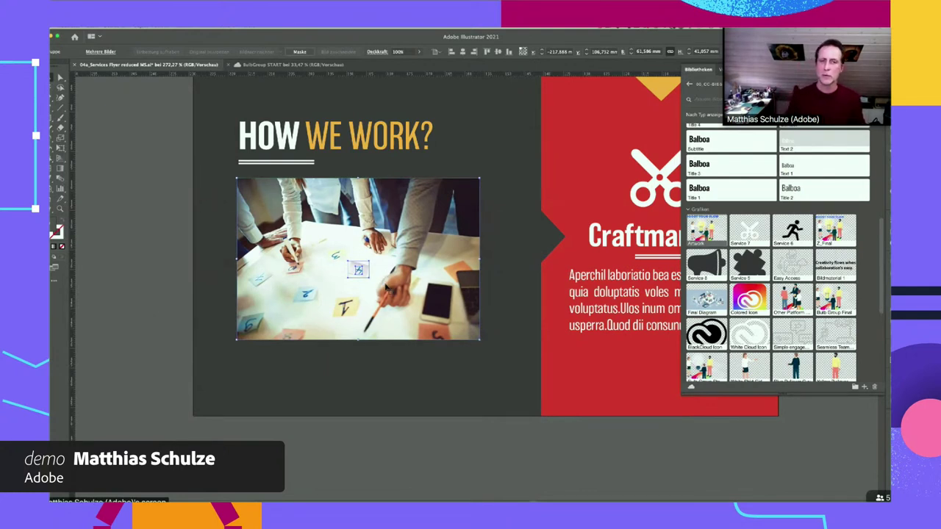
pyautogui.doubleClick(362, 272)
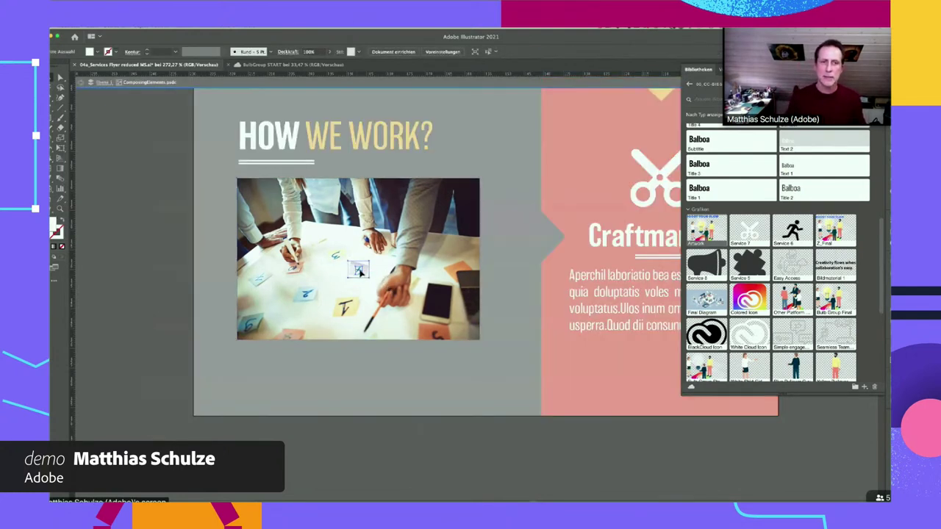
# Step: Nudge the workshop photo into place, fit the flyer in view, and switch to InDesign
pyautogui.moveTo(369, 273); pyautogui.dragTo(352, 286)
pyautogui.scroll(3, 352, 283)
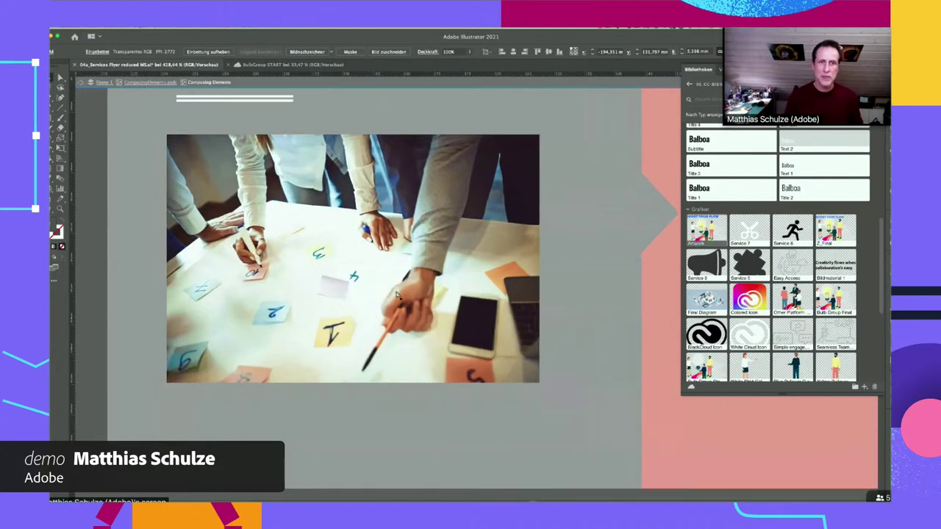
pyautogui.doubleClick(354, 279)
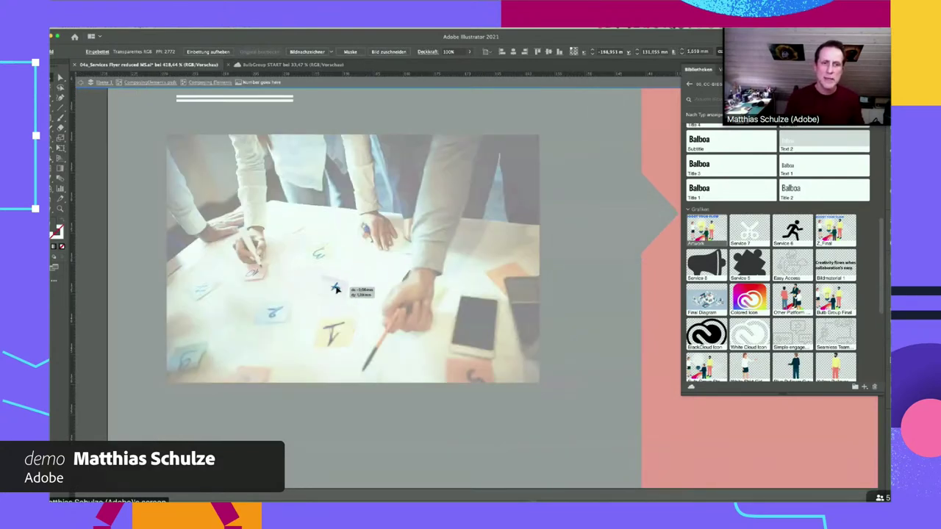
pyautogui.press('Escape')
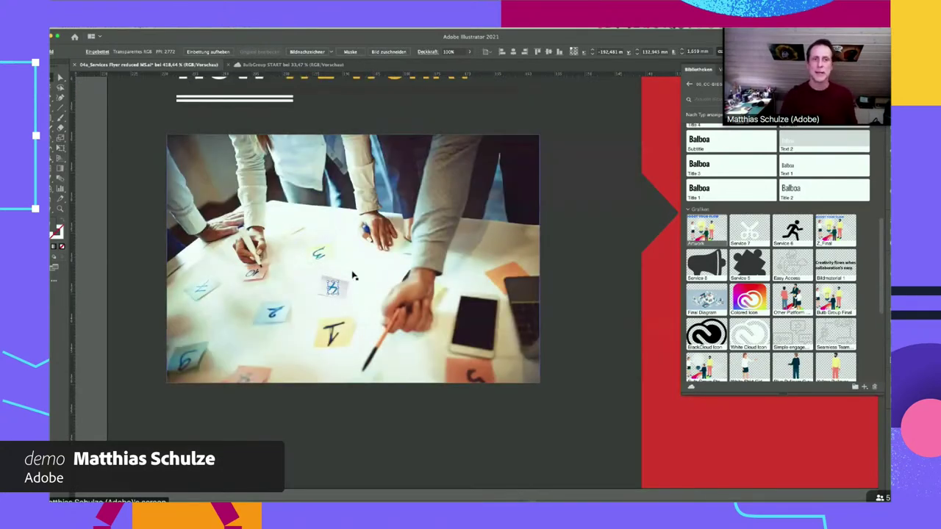
pyautogui.click(392, 396)
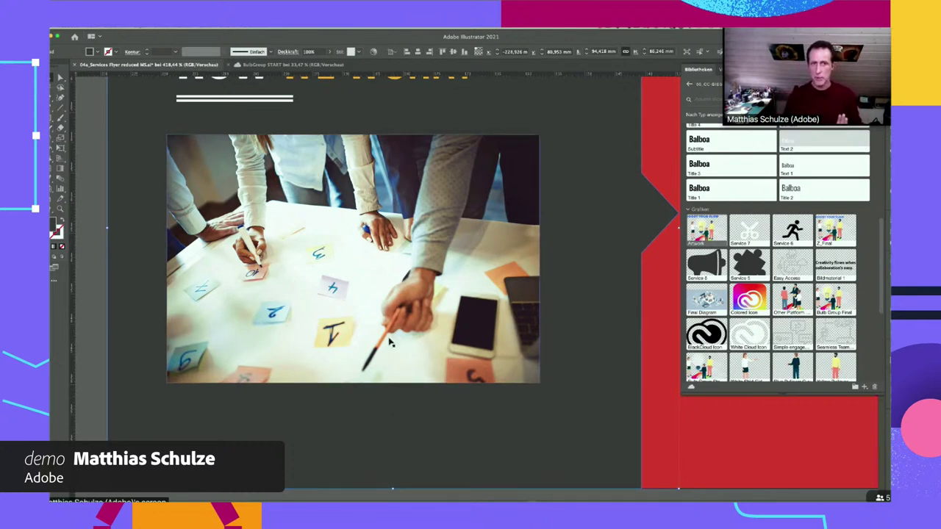
pyautogui.press('super+0')
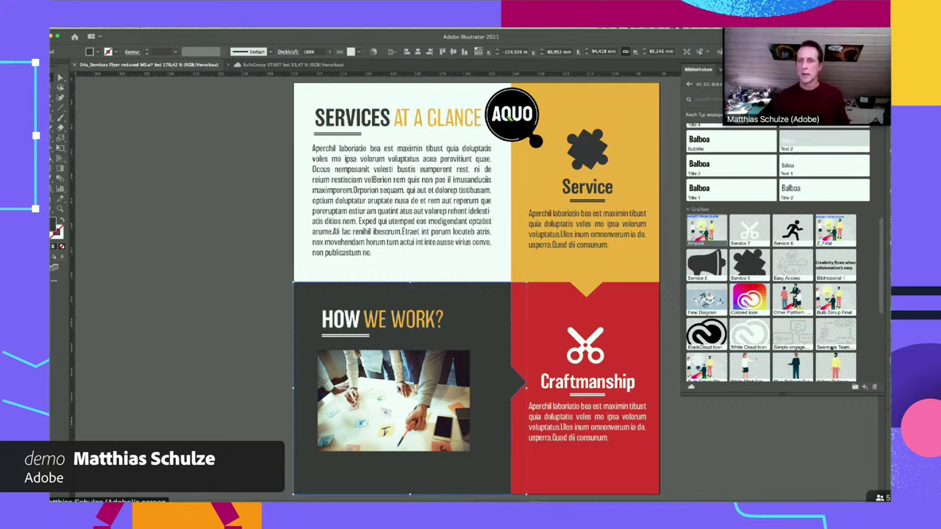
pyautogui.press('super+Tab')
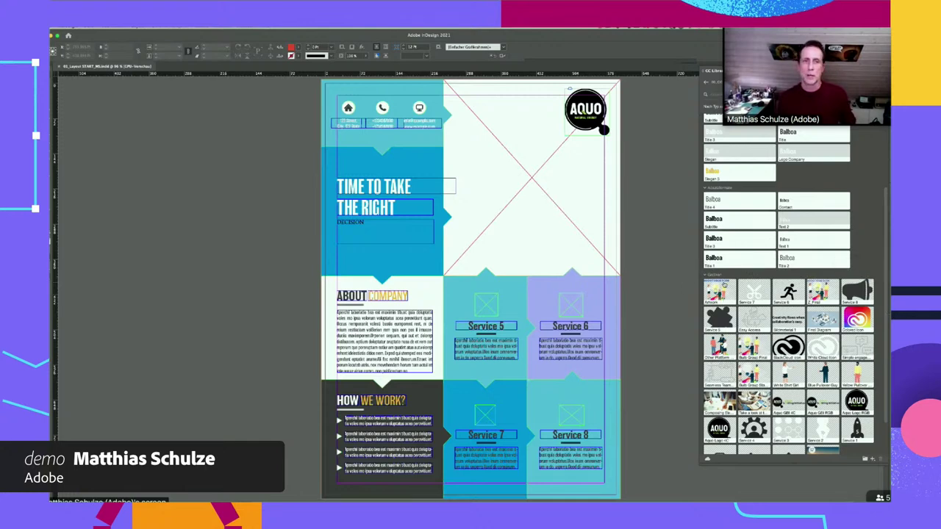
# Step: Apply the library Slogan style to DECISION and fill the header rectangle with library orange
pyautogui.scroll(2, 817, 281)
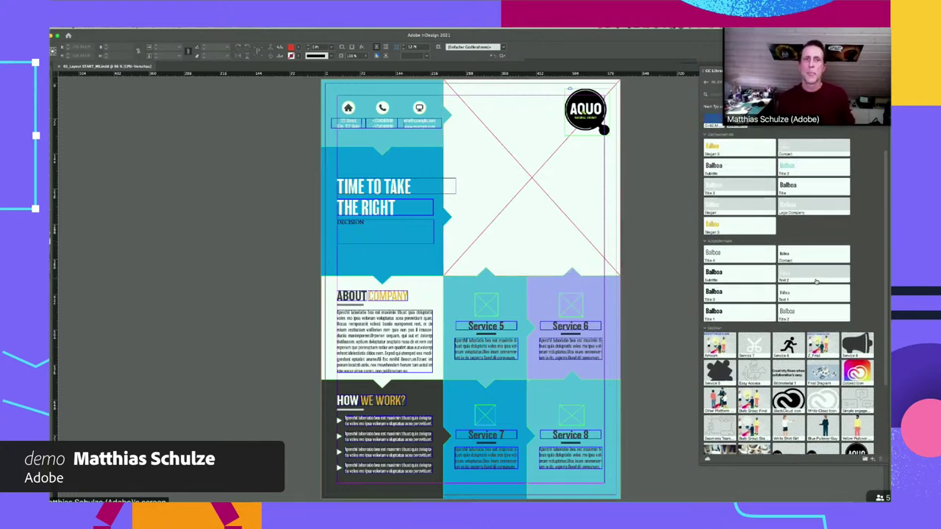
pyautogui.click(401, 232)
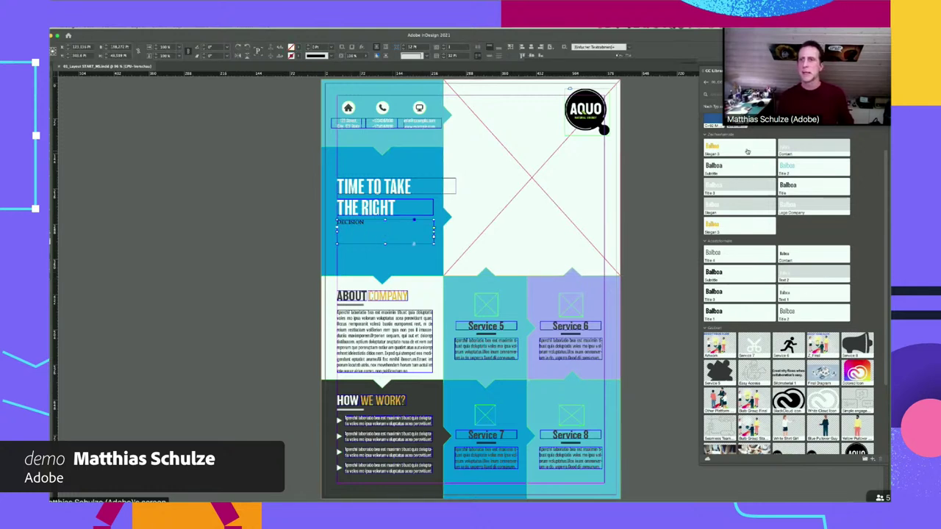
pyautogui.click(747, 150)
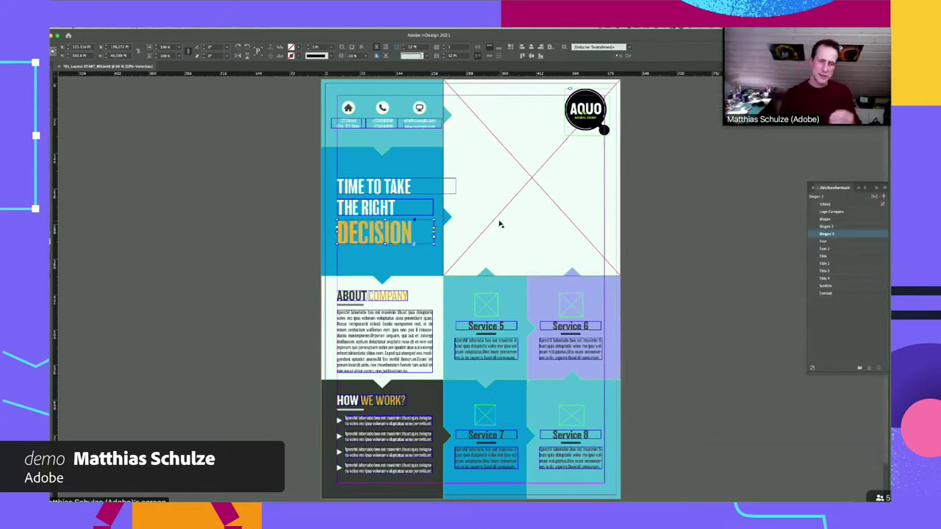
pyautogui.click(450, 143)
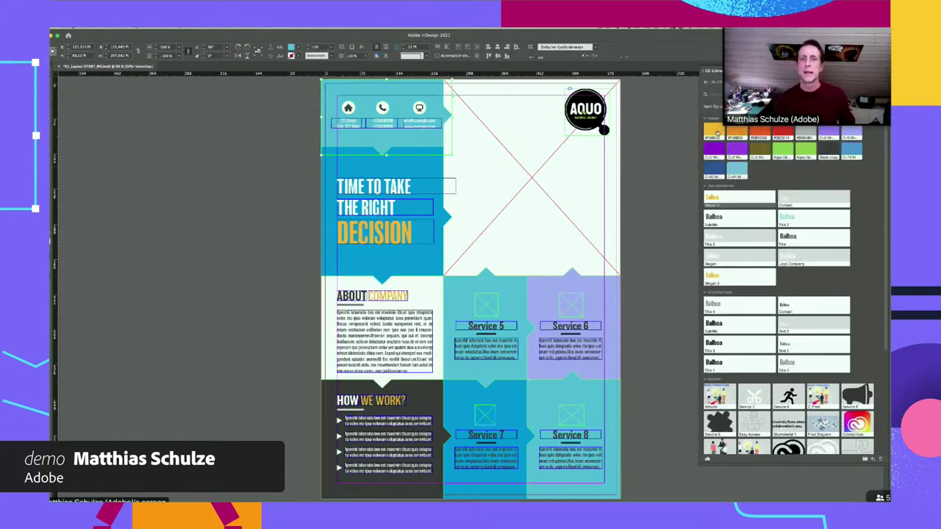
pyautogui.click(716, 134)
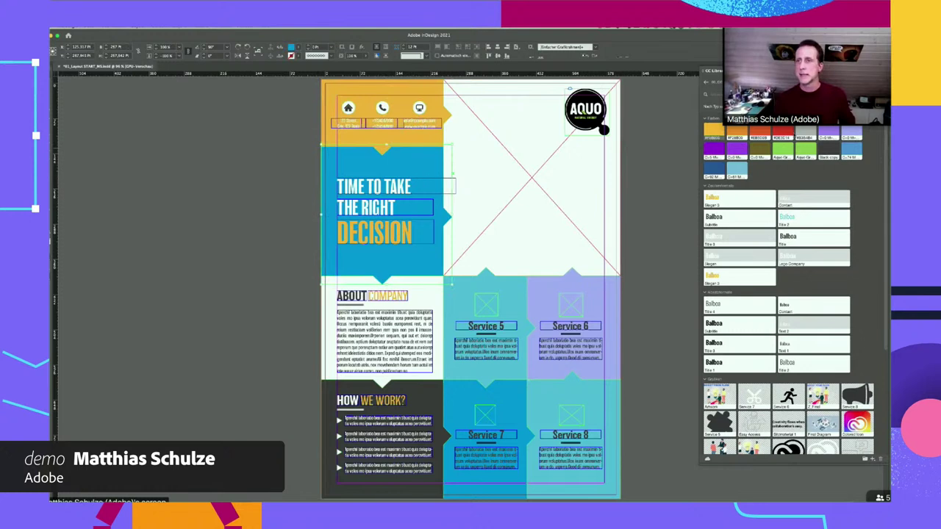
# Step: Fill Service 5 orange, Service 6 darker orange, and Services 7 and 8 red from the library
pyautogui.click(757, 136)
pyautogui.click(485, 345)
pyautogui.click(717, 134)
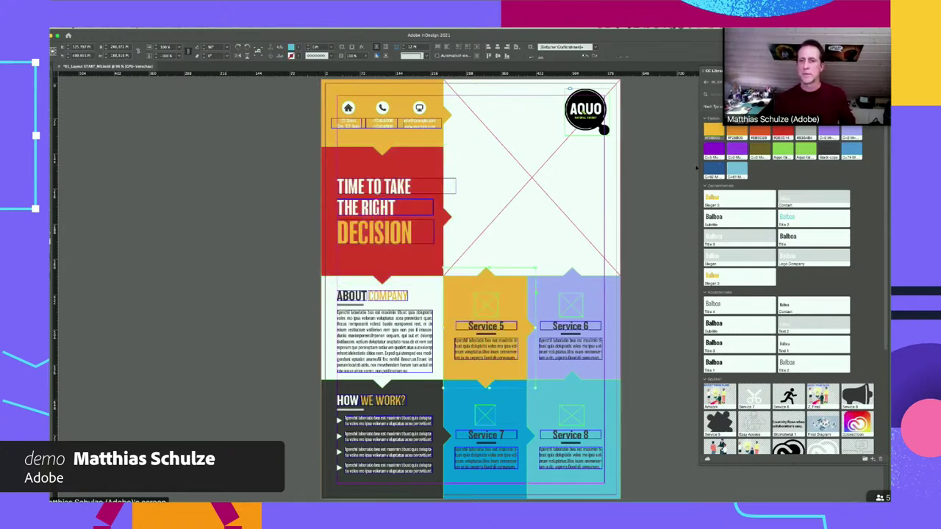
pyautogui.click(596, 304)
pyautogui.click(736, 135)
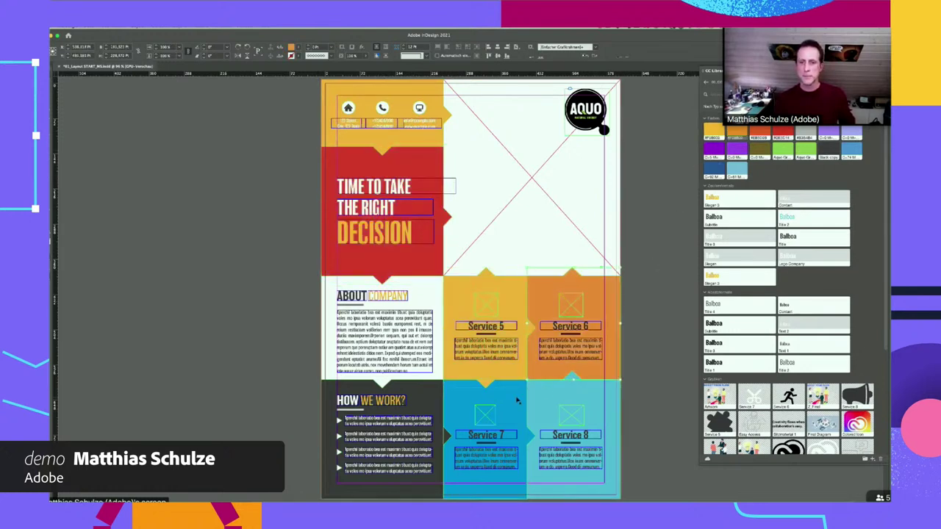
pyautogui.click(517, 400)
pyautogui.click(762, 137)
pyautogui.click(619, 400)
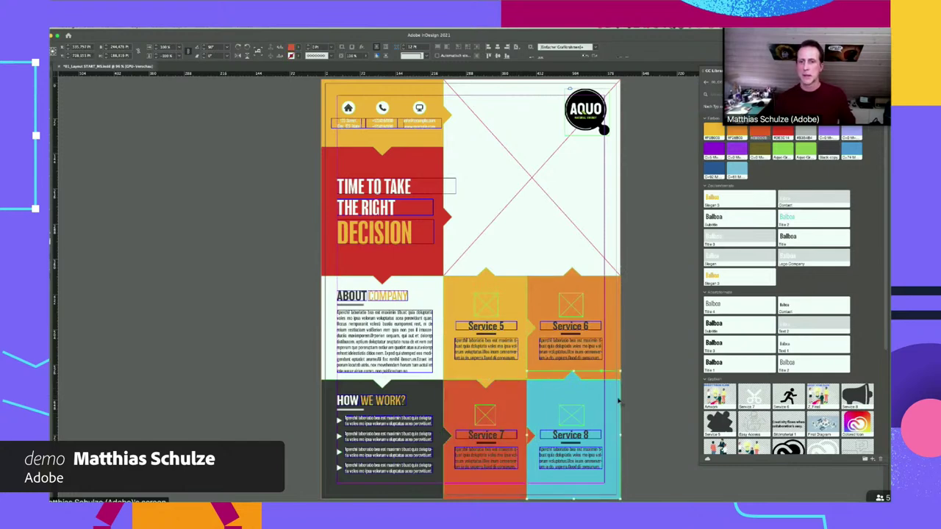
pyautogui.click(763, 137)
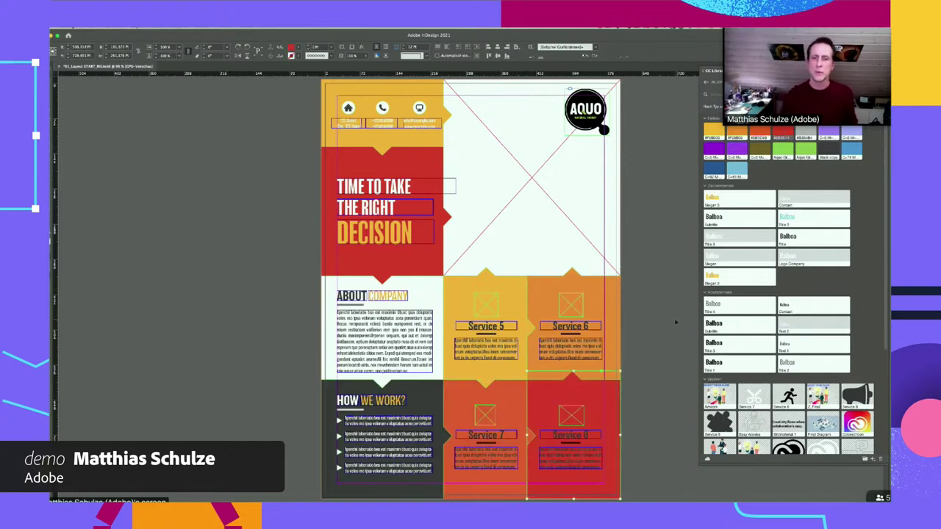
pyautogui.scroll(-5, 785, 242)
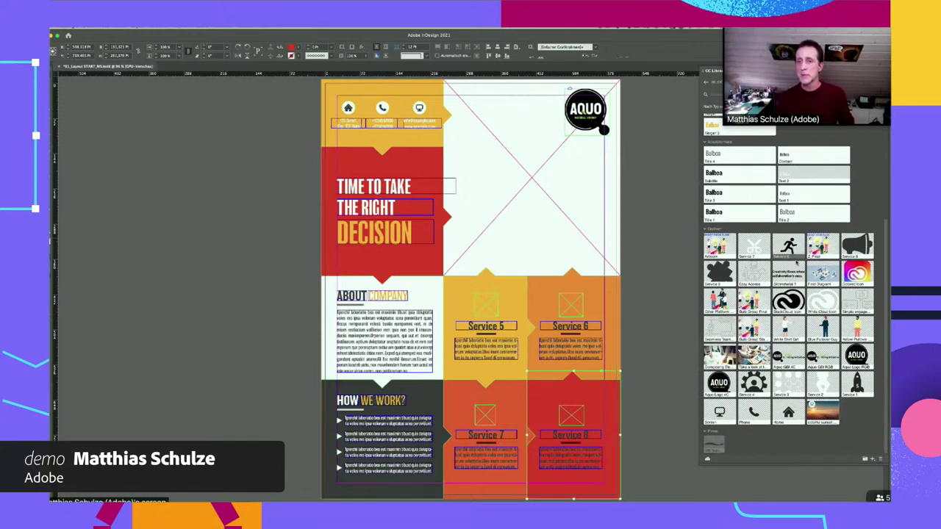
# Step: Place runner, scissors, megaphone and puzzle icons in Services 6, 7, 8, 5, and the illustration top right
pyautogui.moveTo(792, 253); pyautogui.dragTo(574, 307)
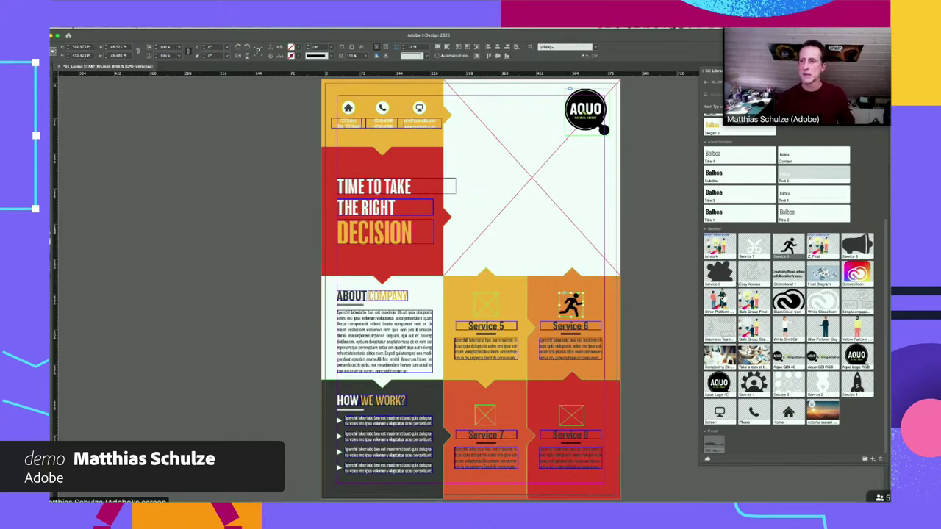
pyautogui.moveTo(754, 249); pyautogui.dragTo(493, 425)
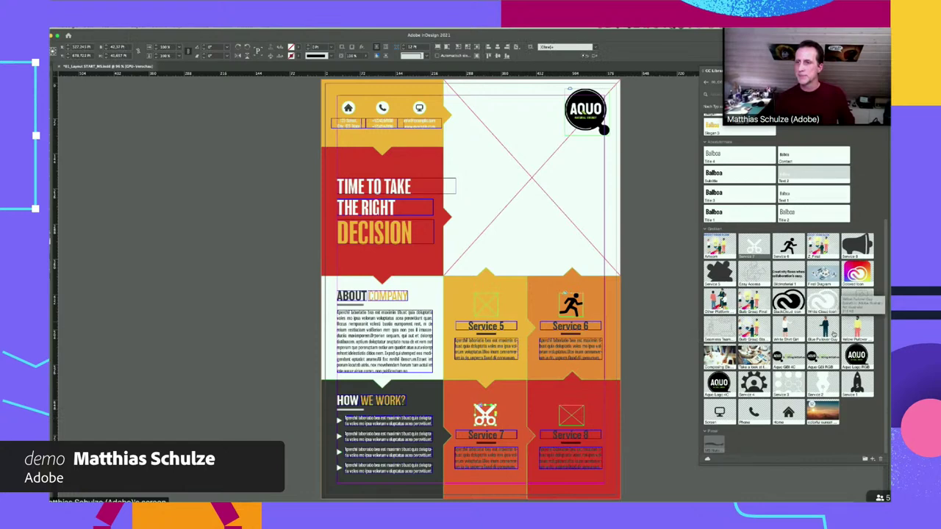
pyautogui.moveTo(857, 246); pyautogui.dragTo(577, 422)
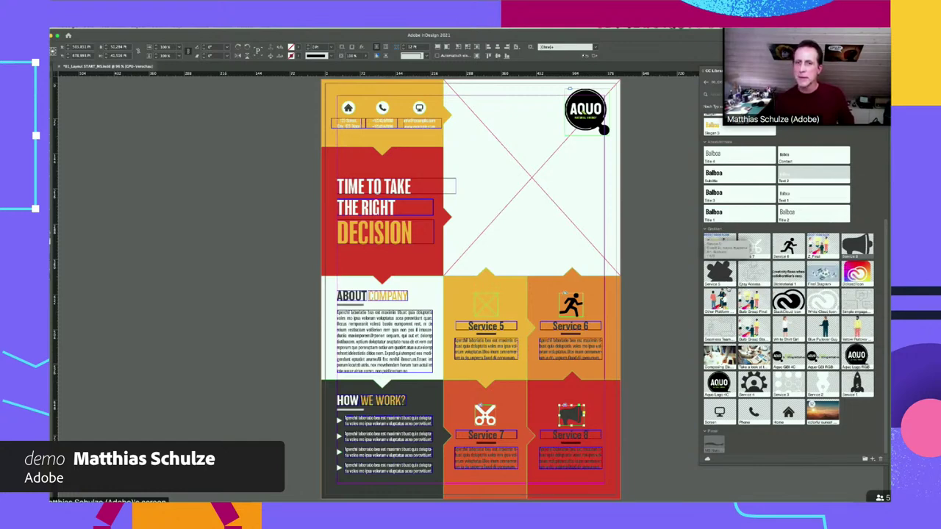
pyautogui.moveTo(727, 288); pyautogui.dragTo(494, 307)
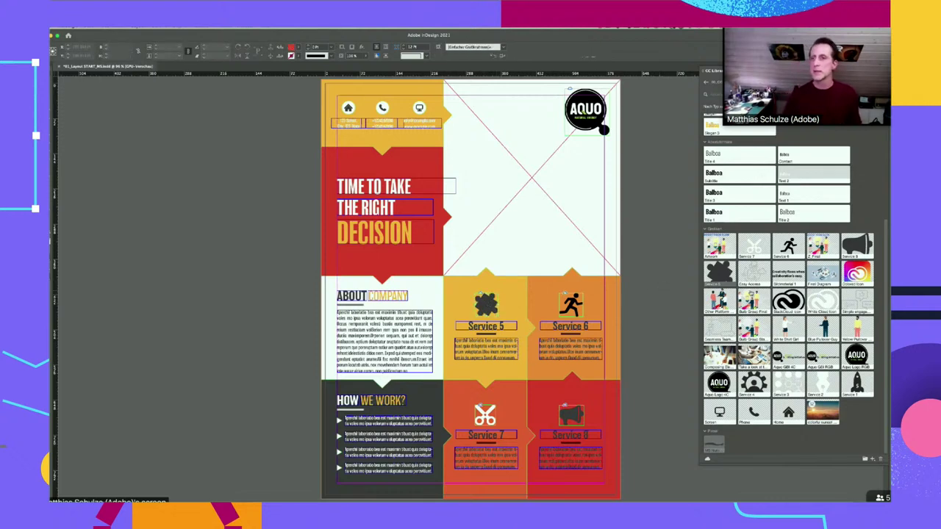
pyautogui.moveTo(727, 250); pyautogui.dragTo(564, 239)
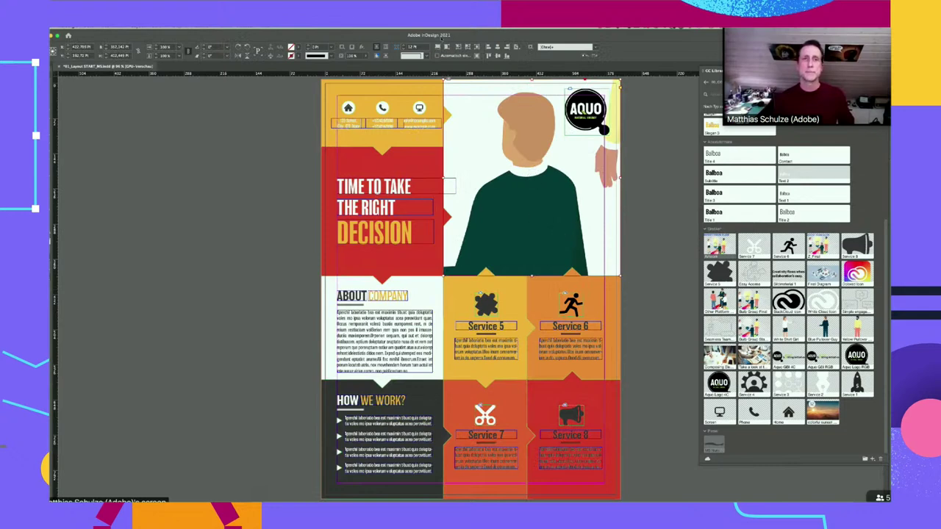
# Step: Fit the lightbulb illustration proportionally in the top-right frame, nudge it down, and deselect it
pyautogui.click(447, 49)
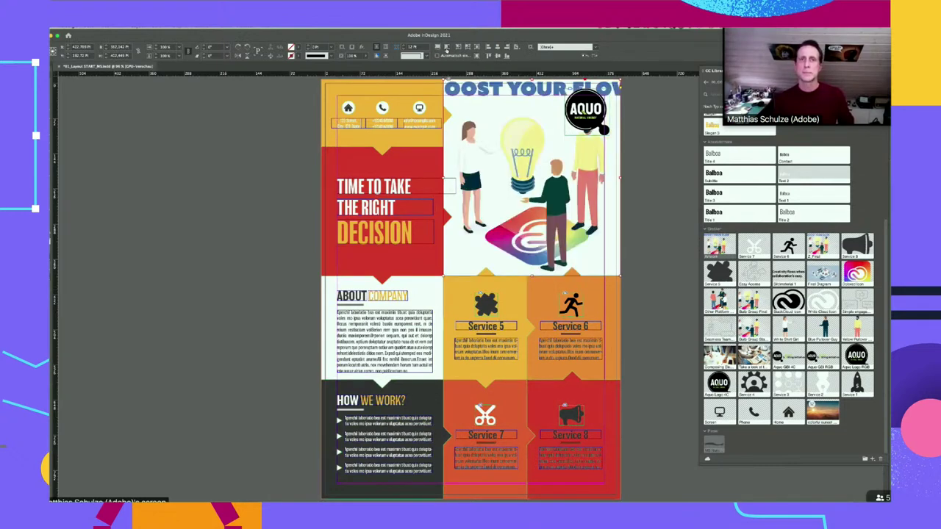
pyautogui.click(446, 50)
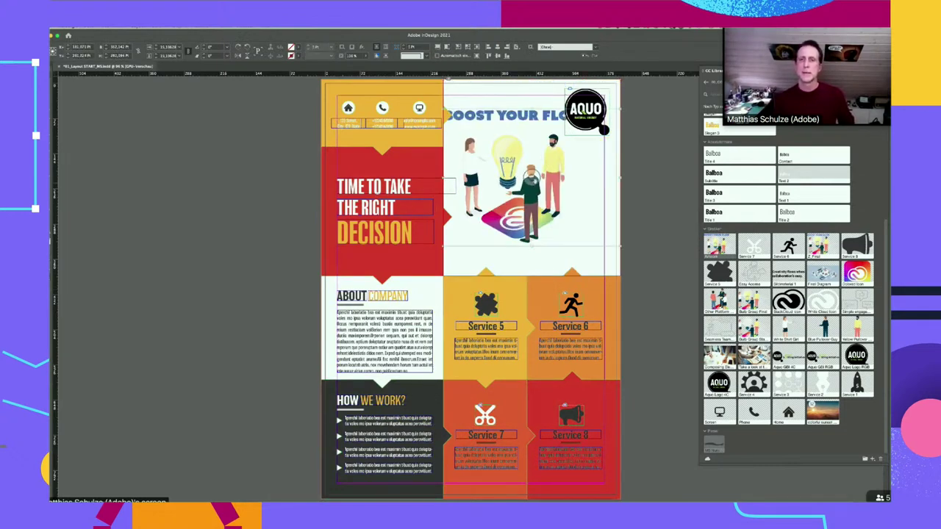
pyautogui.moveTo(535, 182); pyautogui.dragTo(553, 201)
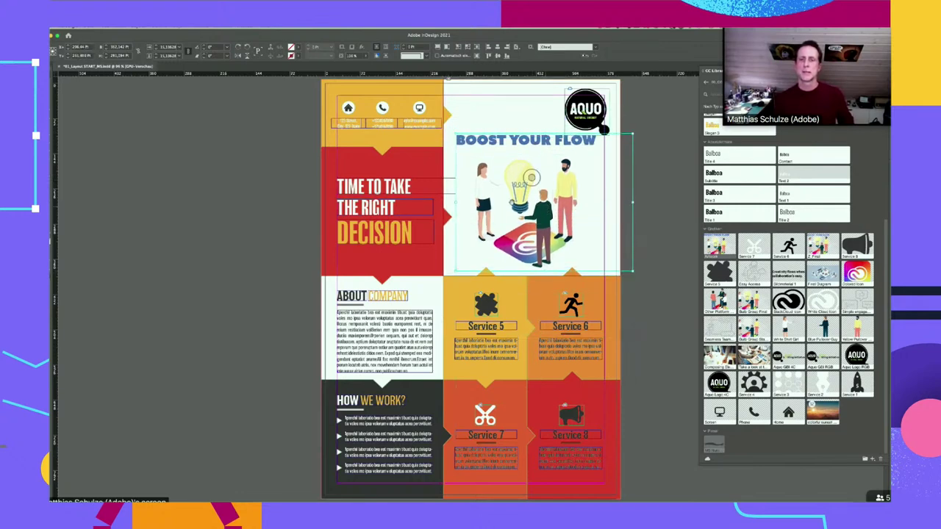
pyautogui.click(149, 144)
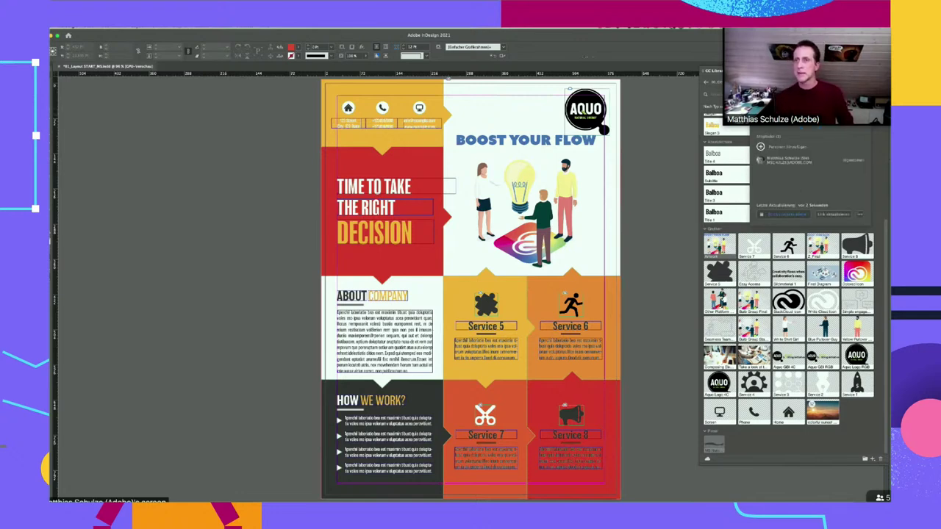
# Step: Invite a reviewer to the flyer by pasting their e-mail address, then switch to the Windows browser
pyautogui.click(775, 147)
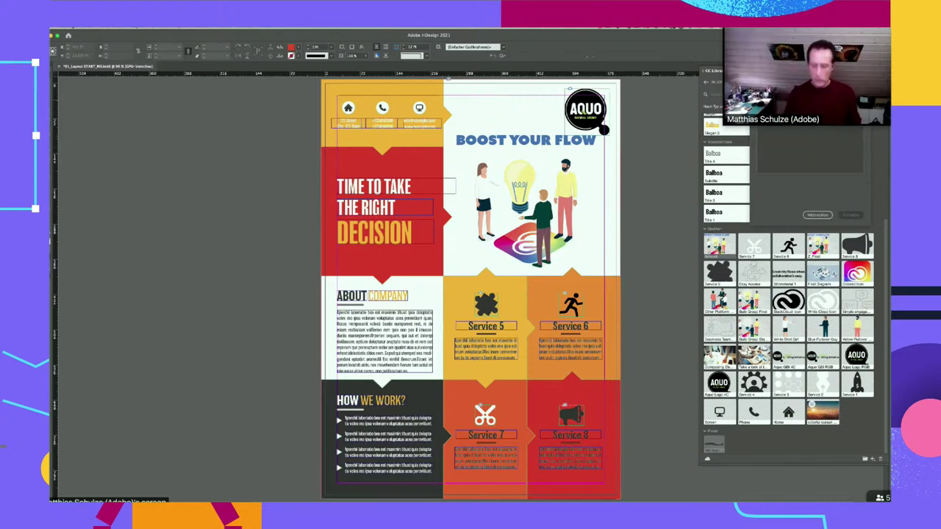
pyautogui.write('m')
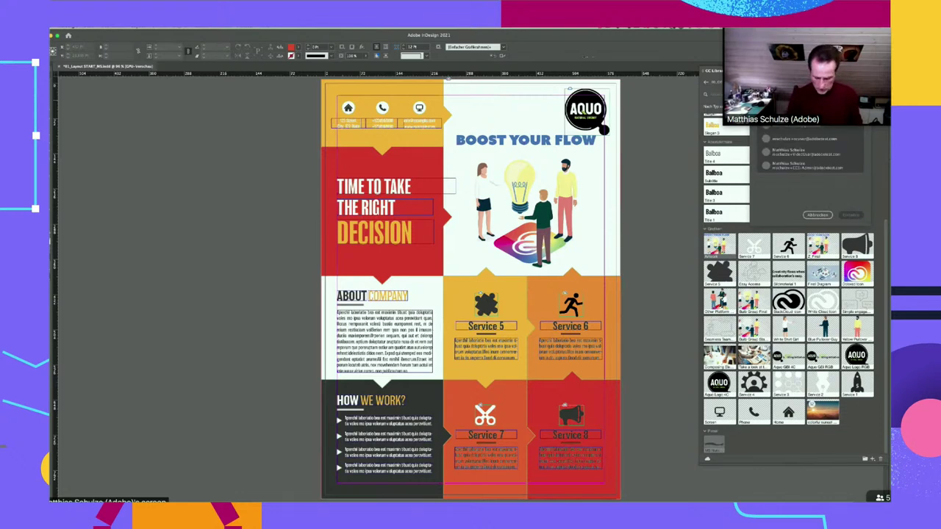
pyautogui.press('BackSpace')
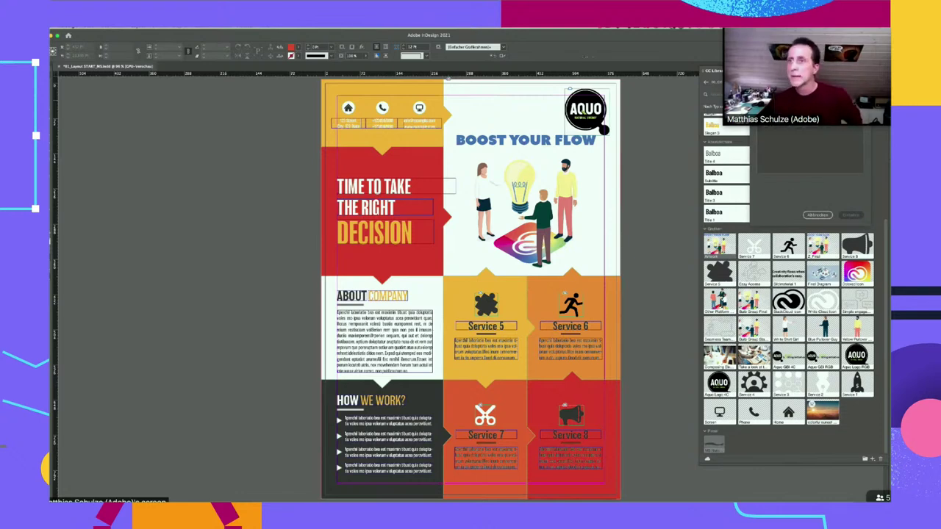
pyautogui.hotkey('ctrl', 'v')
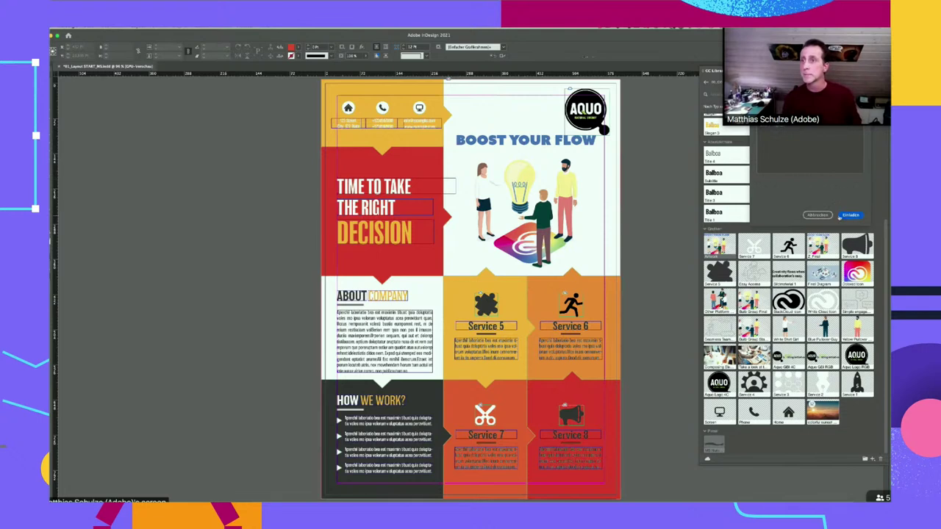
pyautogui.click(850, 216)
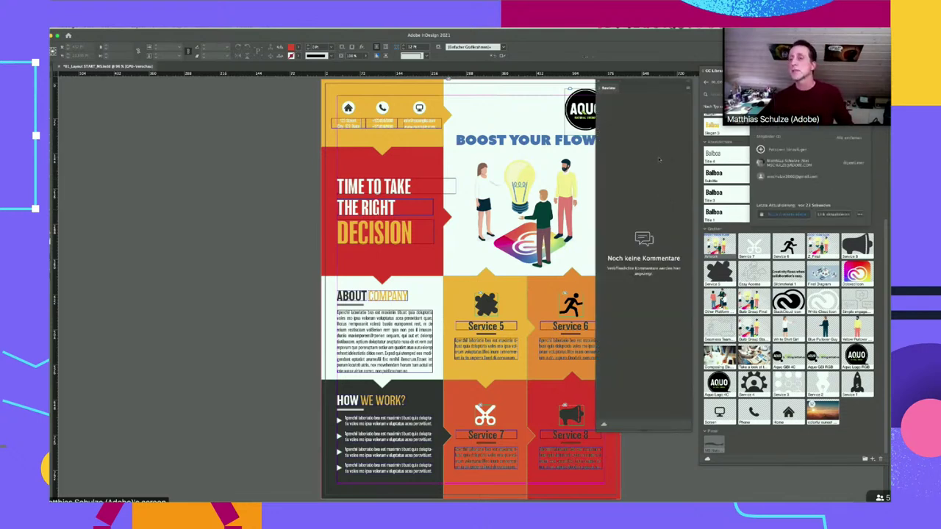
pyautogui.press('super+Tab')
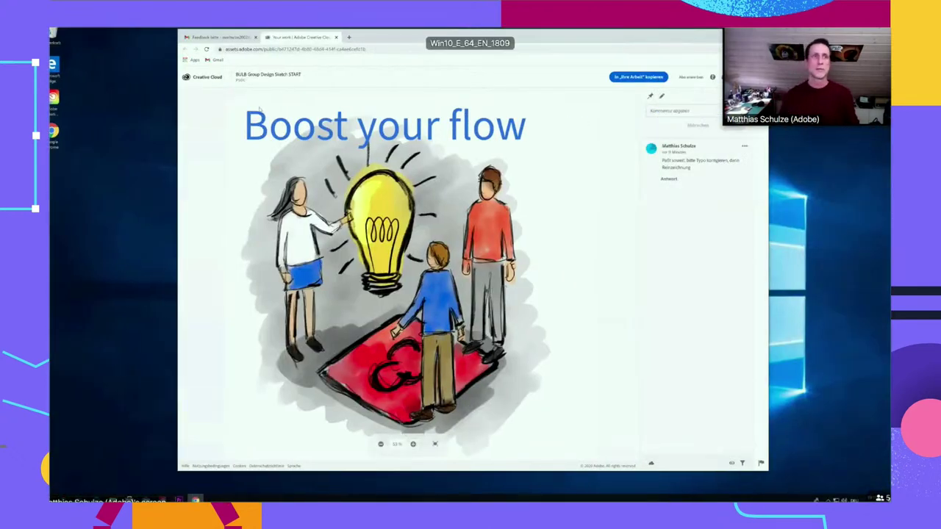
# Step: Open the 01_Layout START review invitation from Gmail on Creative Cloud and begin a comment
pyautogui.click(217, 60)
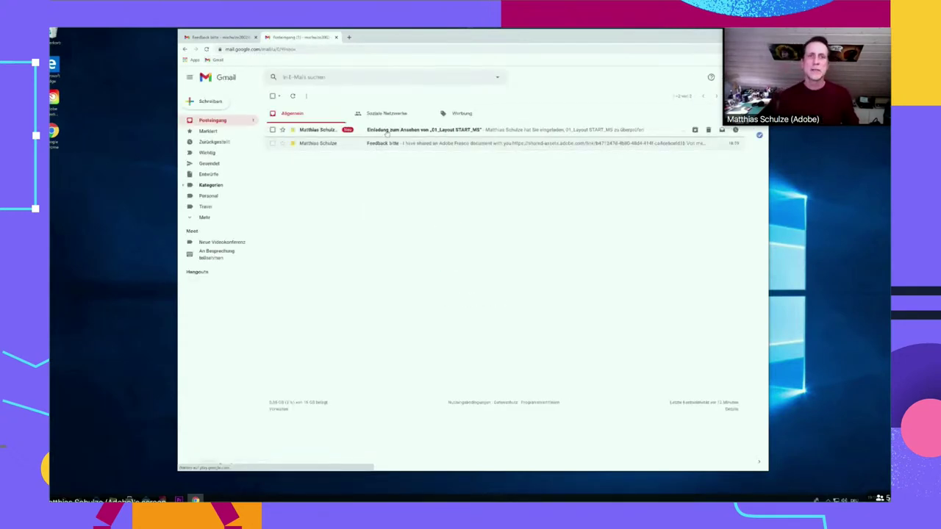
pyautogui.click(386, 133)
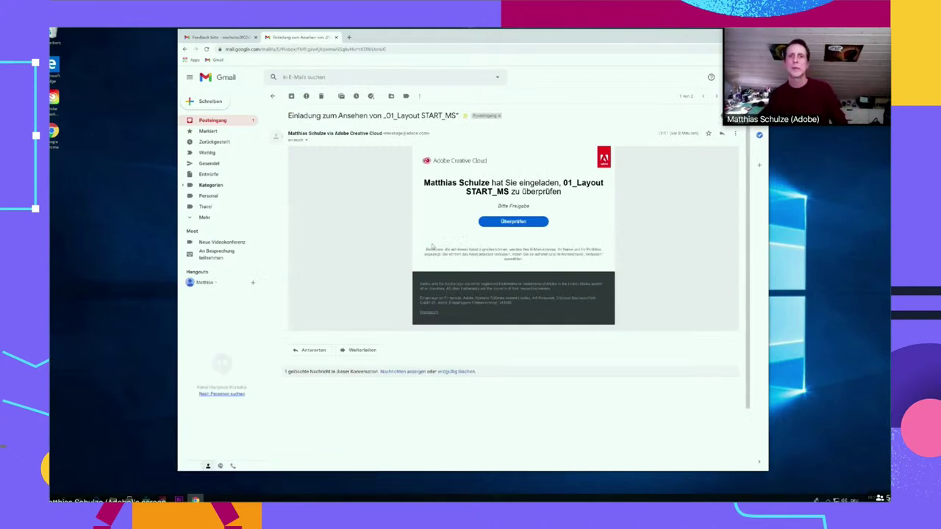
pyautogui.click(512, 223)
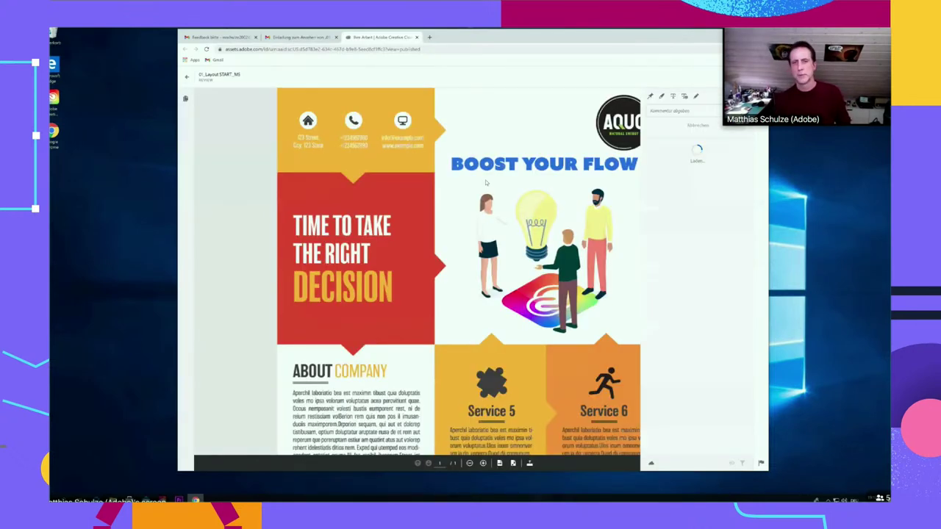
pyautogui.click(649, 111)
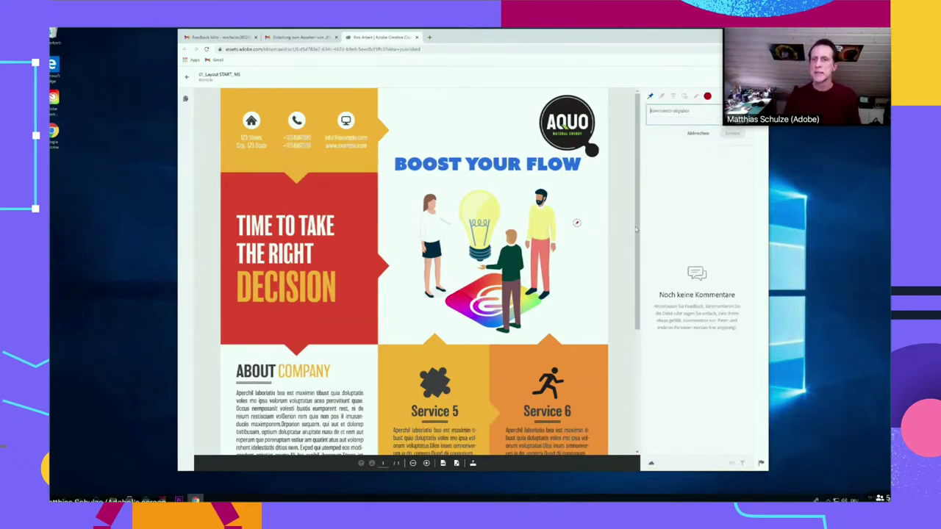
# Step: Post a pinned comment 'Bitte corporate blau' beside the lightbulb, then choose Text ersetzen
pyautogui.click(663, 107)
pyautogui.write('Hi')
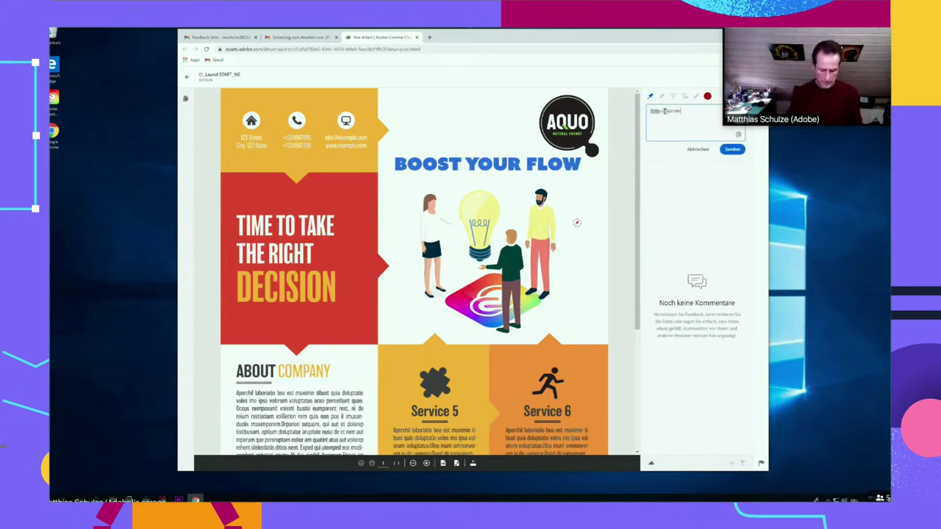
pyautogui.click(709, 151)
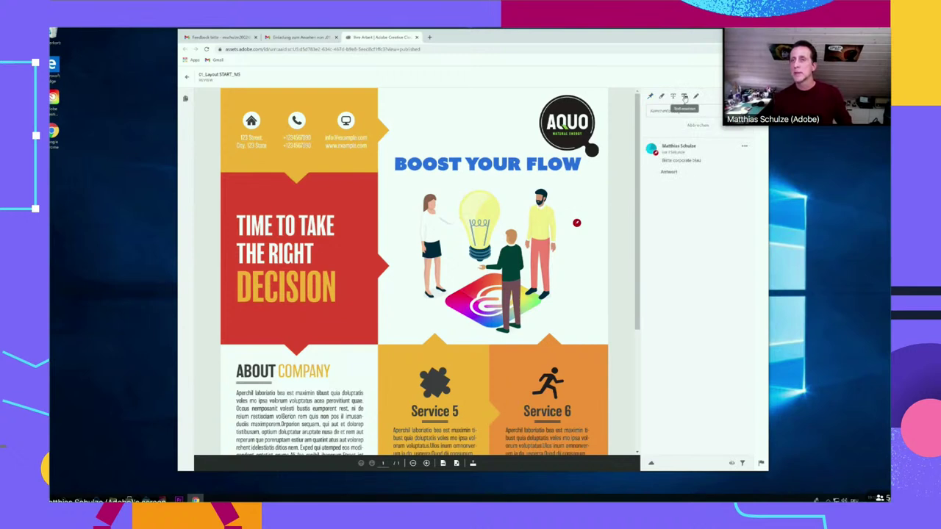
pyautogui.click(684, 97)
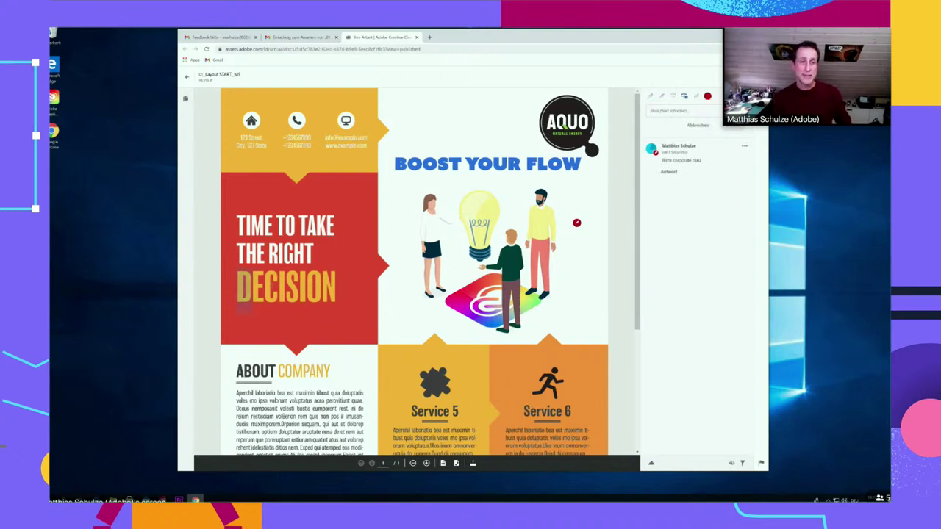